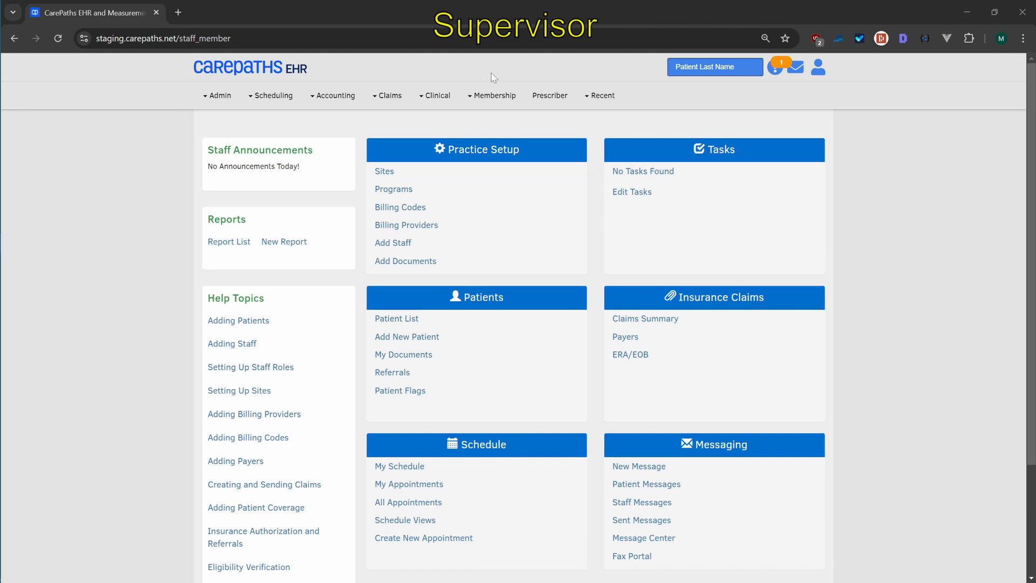
Open the membership groups list and start adding a new group
left_click(470, 100)
left_click(482, 172)
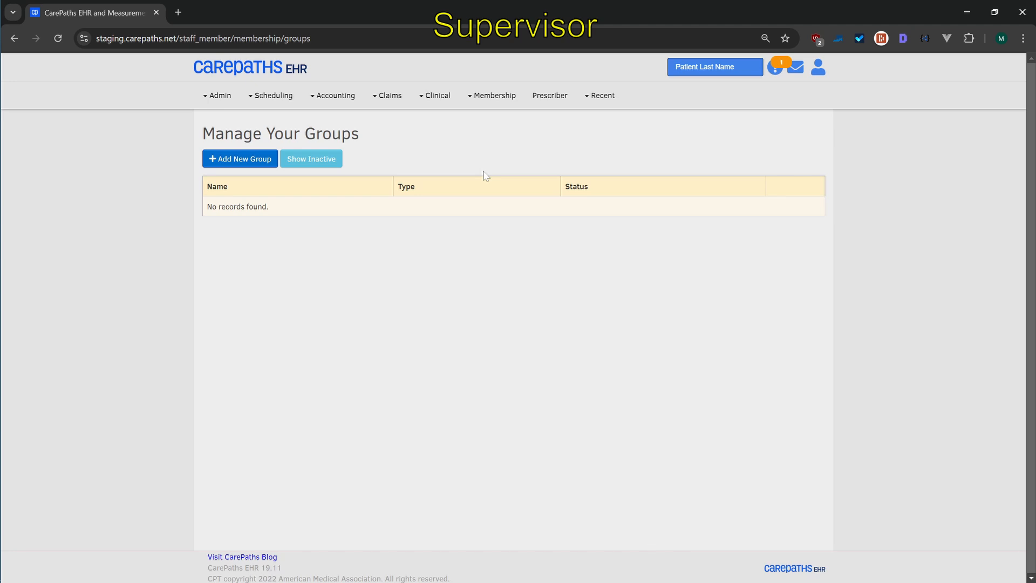
left_click(233, 159)
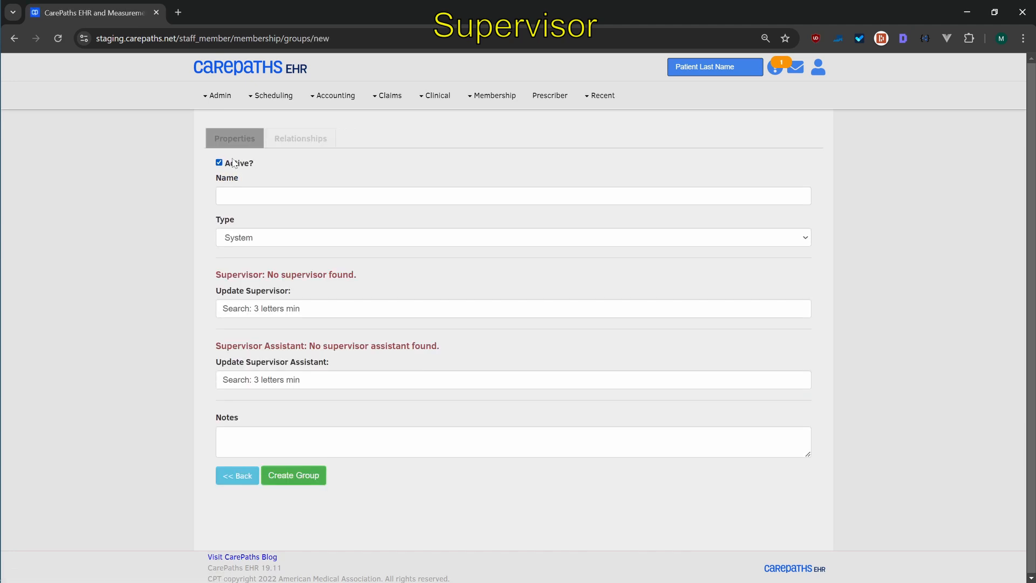
Name the new group "Supervision Group 1 - " followed by the supervisor's name and set its type to Clinical
left_click(237, 195)
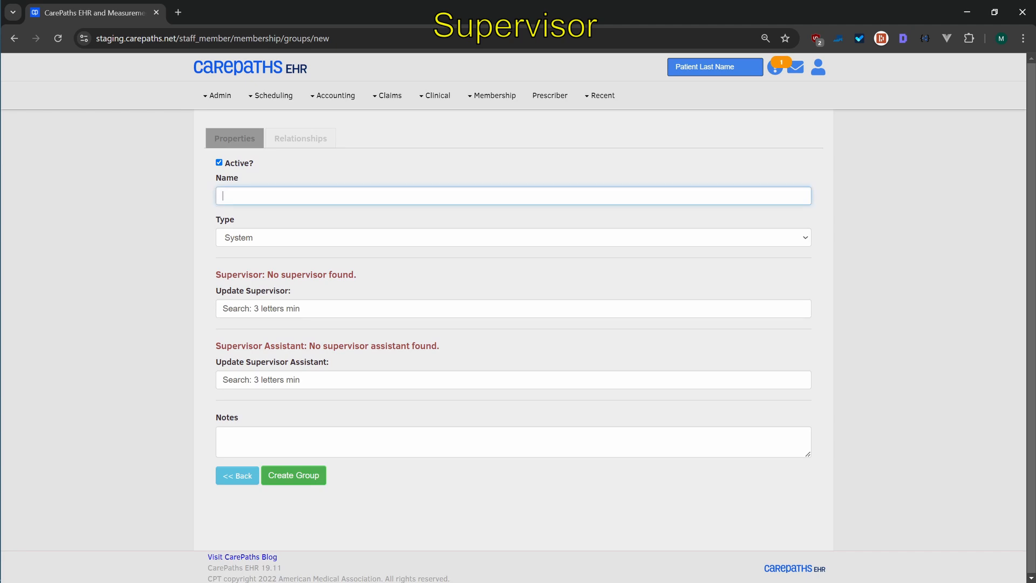
type("Supervision Group 1 -")
type("Jane Smith")
left_click(267, 239)
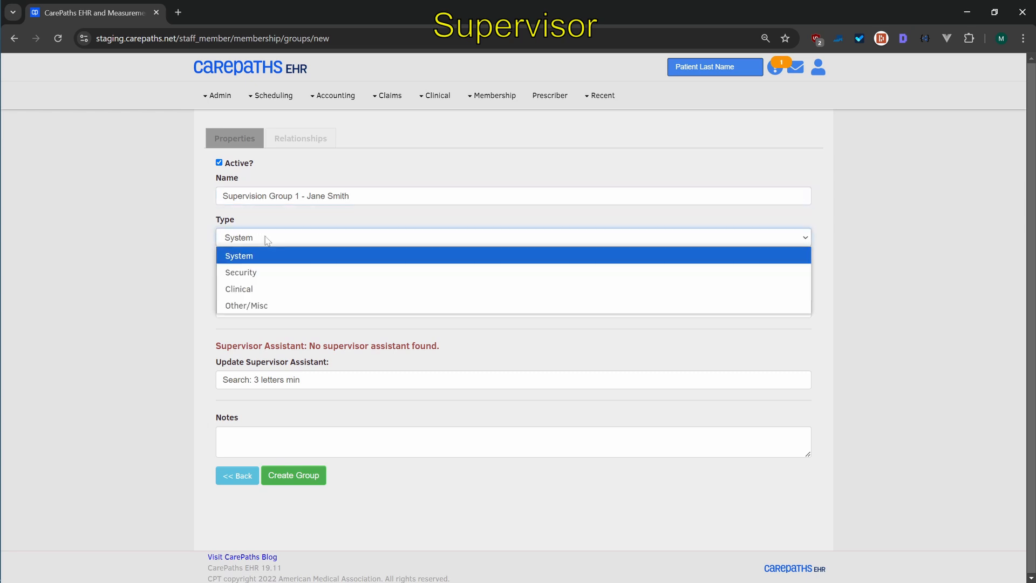
left_click(244, 289)
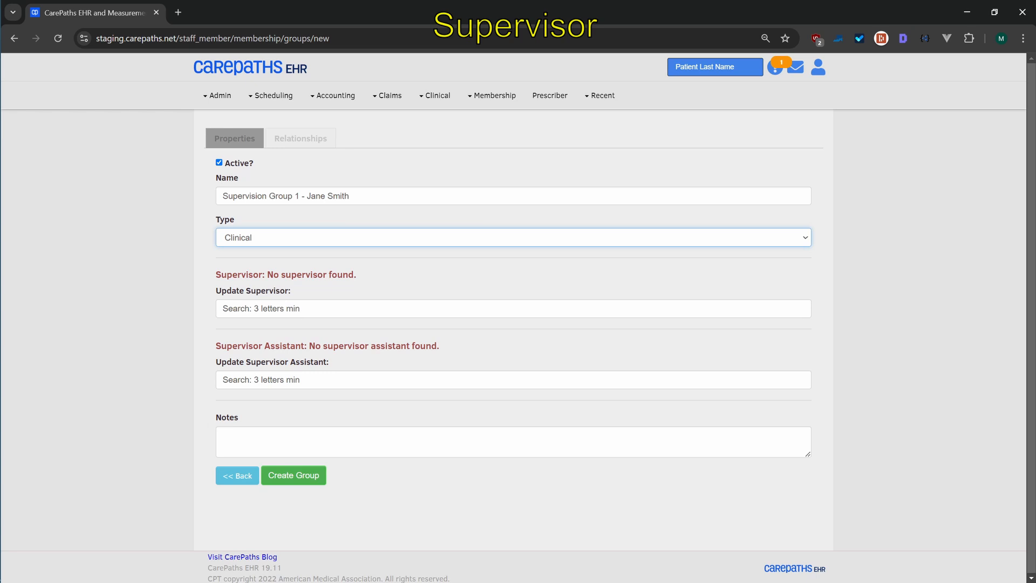
Search staff by the supervisor's last name, assign her as the group's supervisor, and create the group
left_click(259, 309)
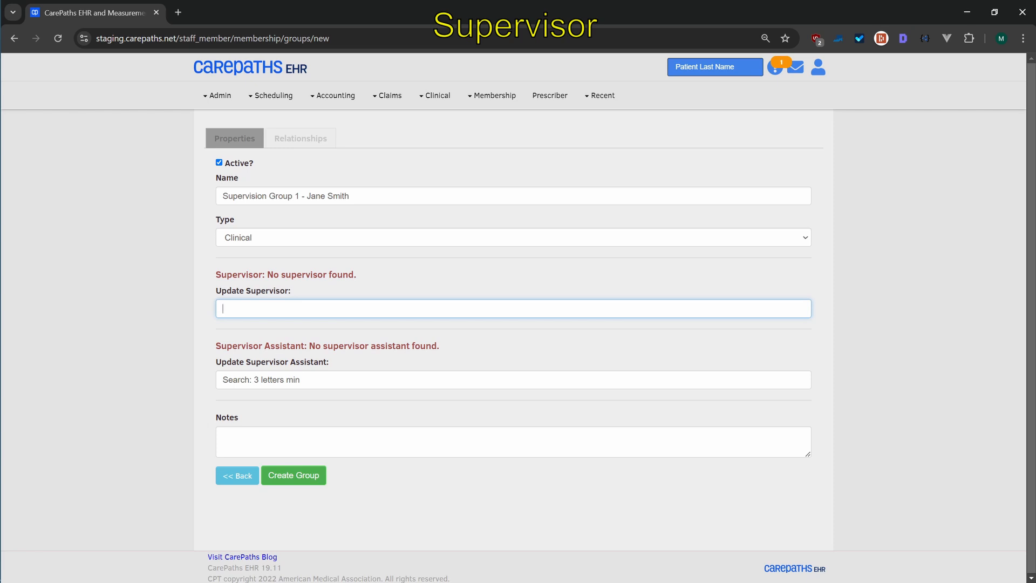
type("smith")
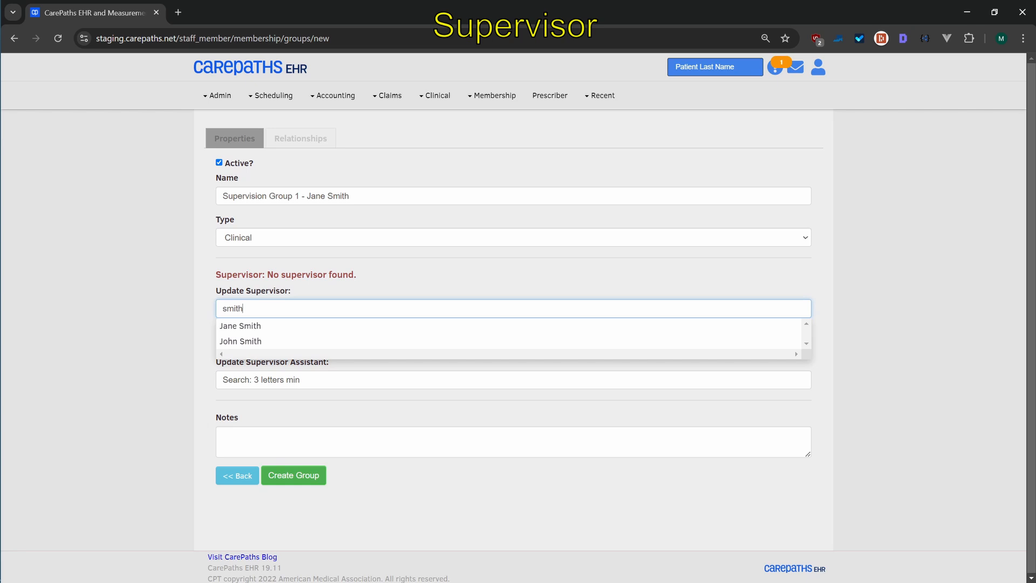
left_click(248, 327)
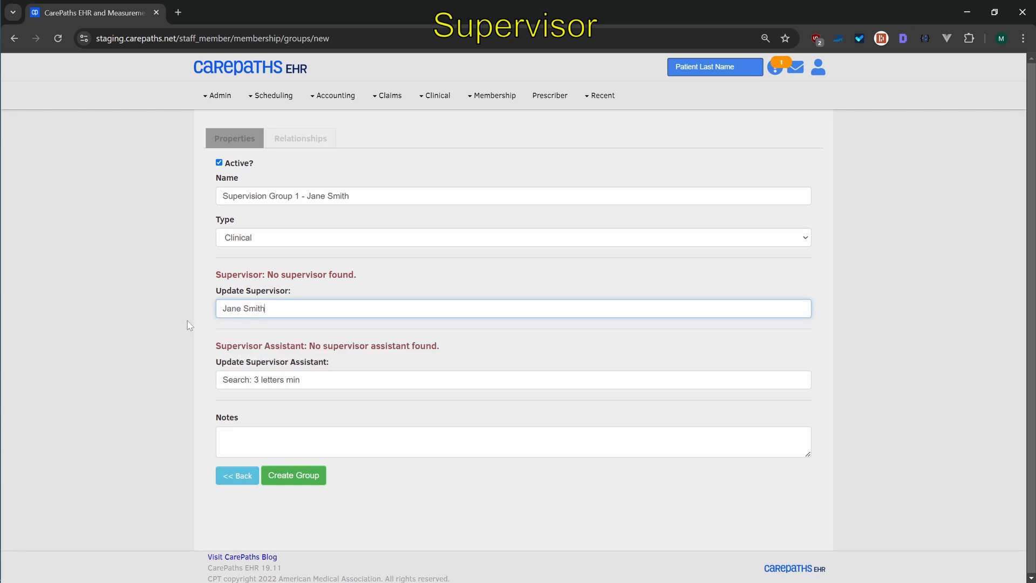
left_click(283, 476)
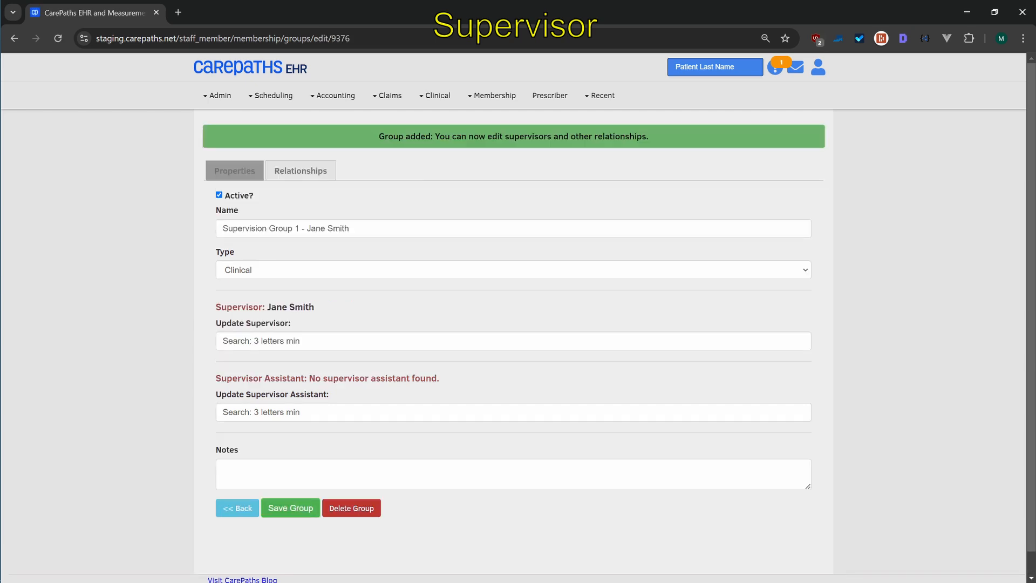
Add the supervisee staff member to the group's staff relationships
left_click(292, 177)
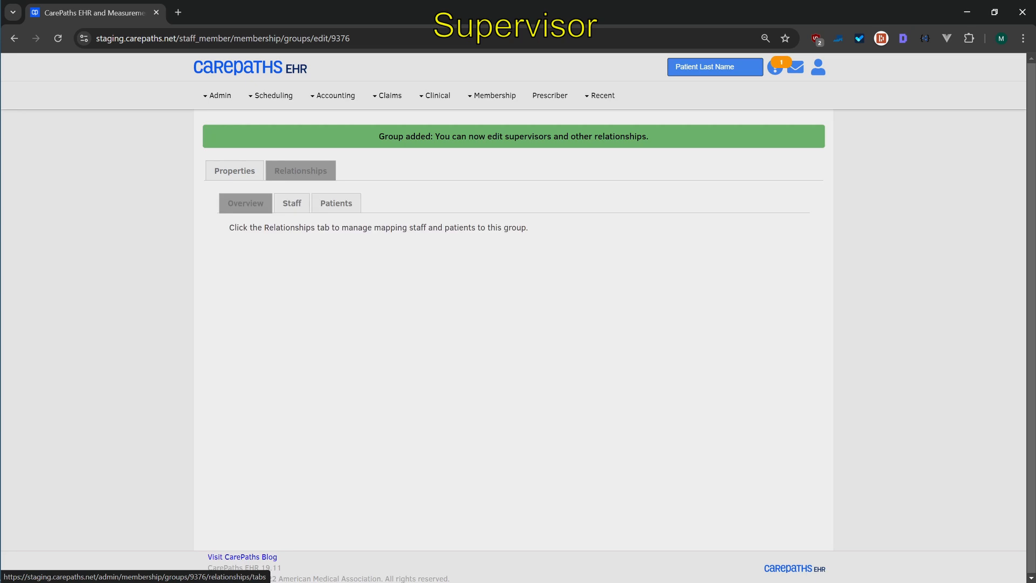
left_click(288, 210)
left_click(292, 234)
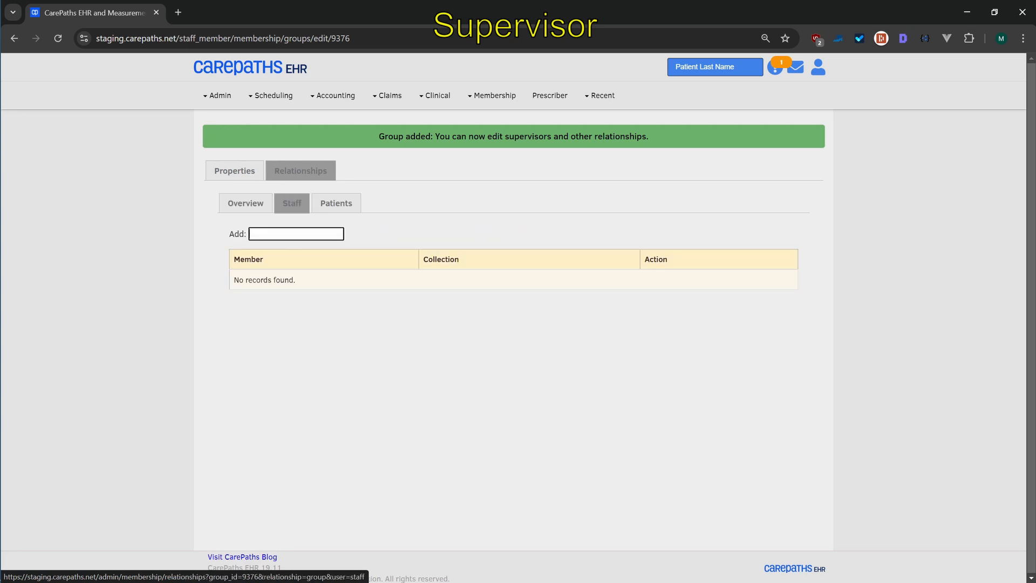
type("smith")
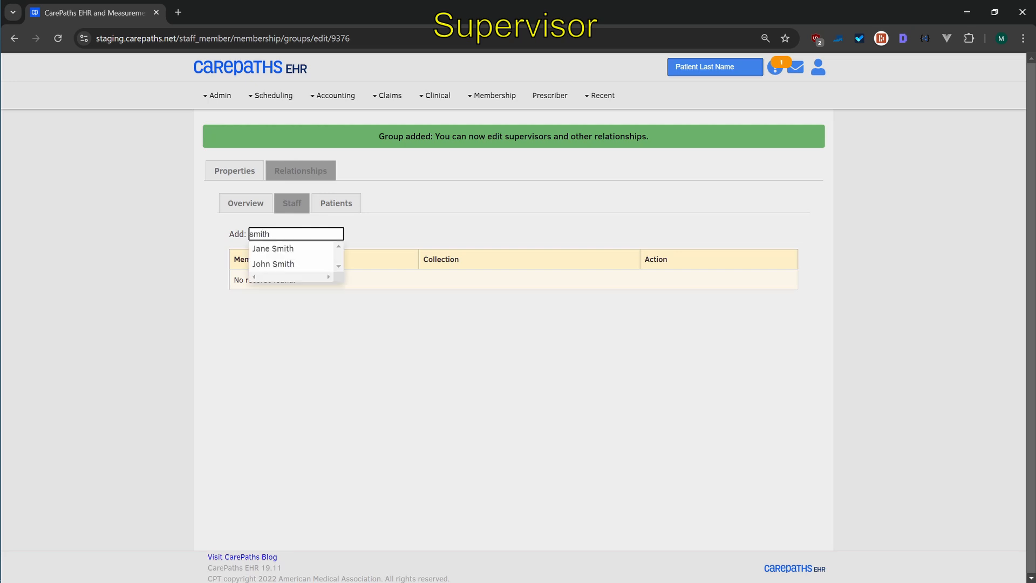
left_click(275, 263)
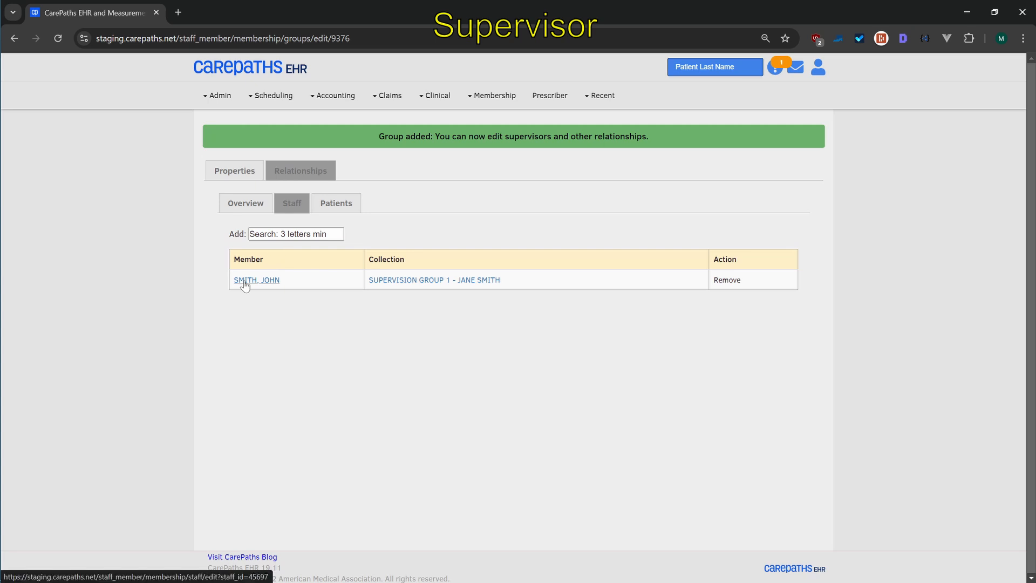
Open the supervisee's record from the membership staff list
left_click(488, 96)
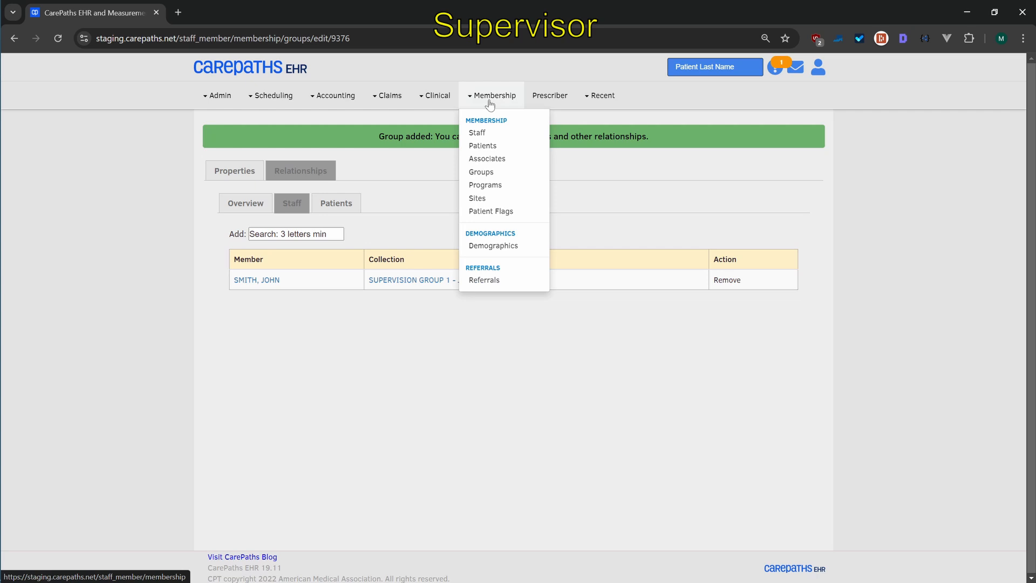
left_click(479, 133)
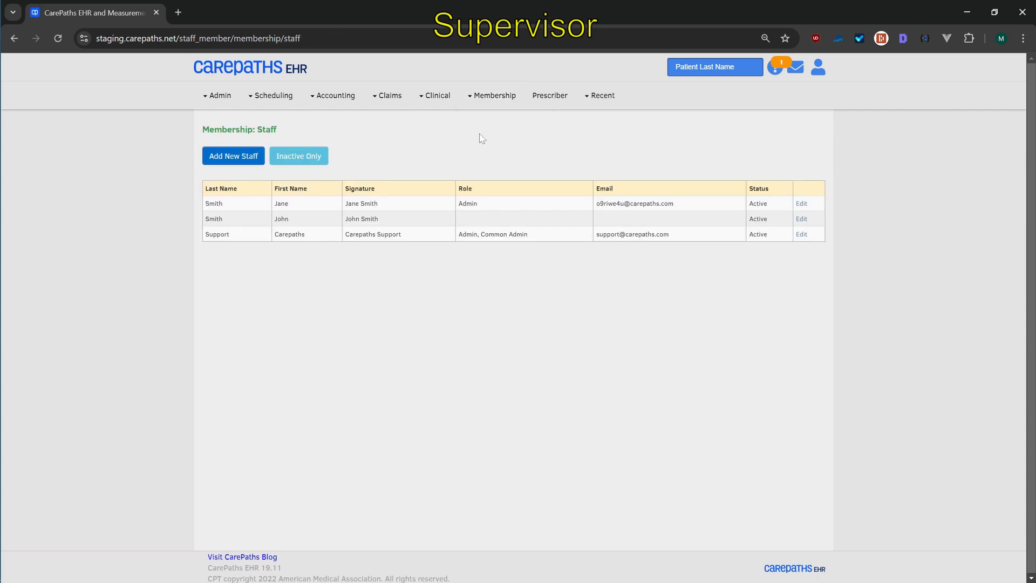
left_click(292, 224)
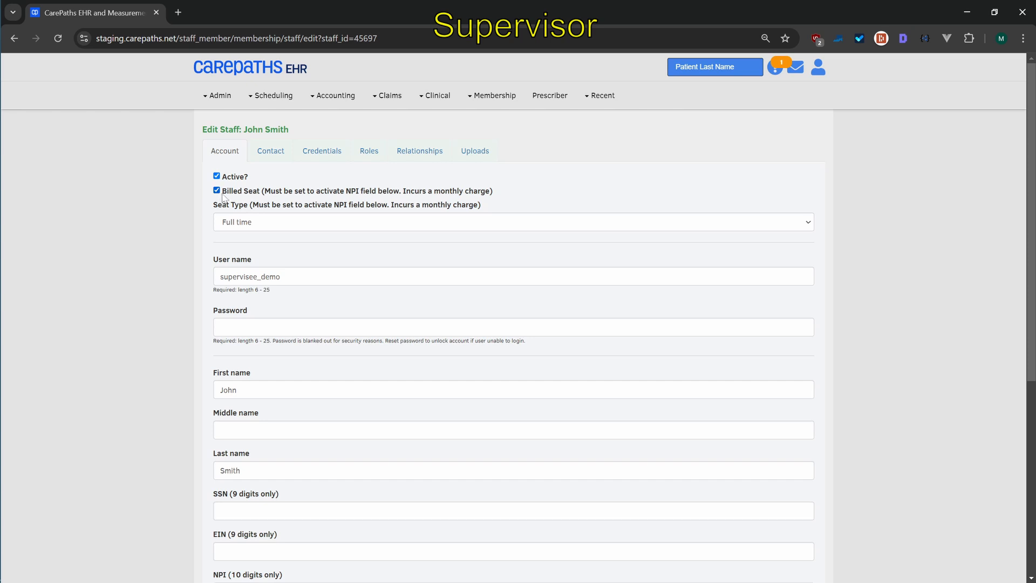
left_click(283, 224)
left_click(283, 224)
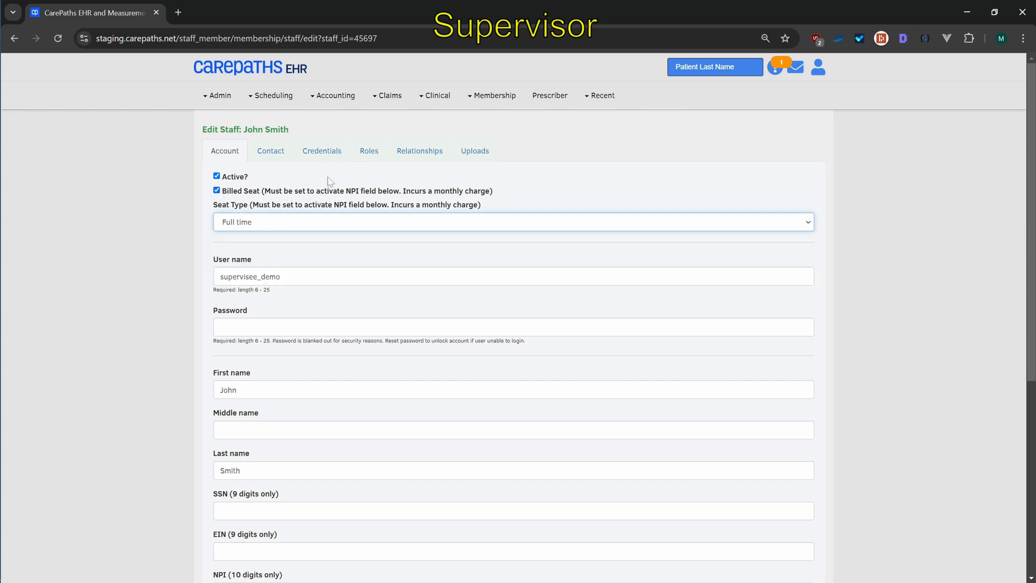
Enable Requires supervision in the supervisee's credentials and save the staff record
left_click(323, 151)
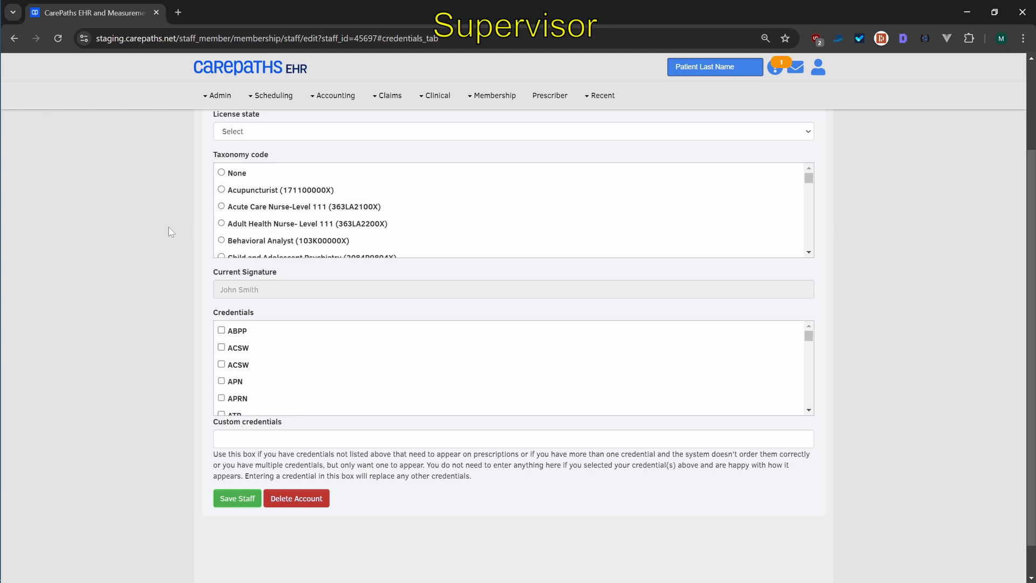
scroll(169, 227, "up", 2)
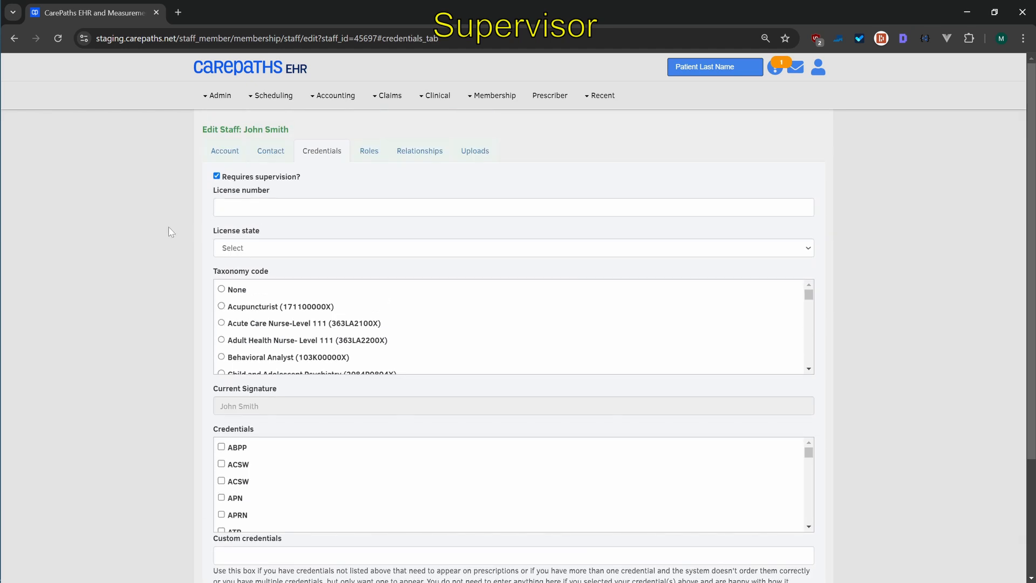
left_click(215, 178)
left_click(216, 178)
scroll(232, 226, "down", 3)
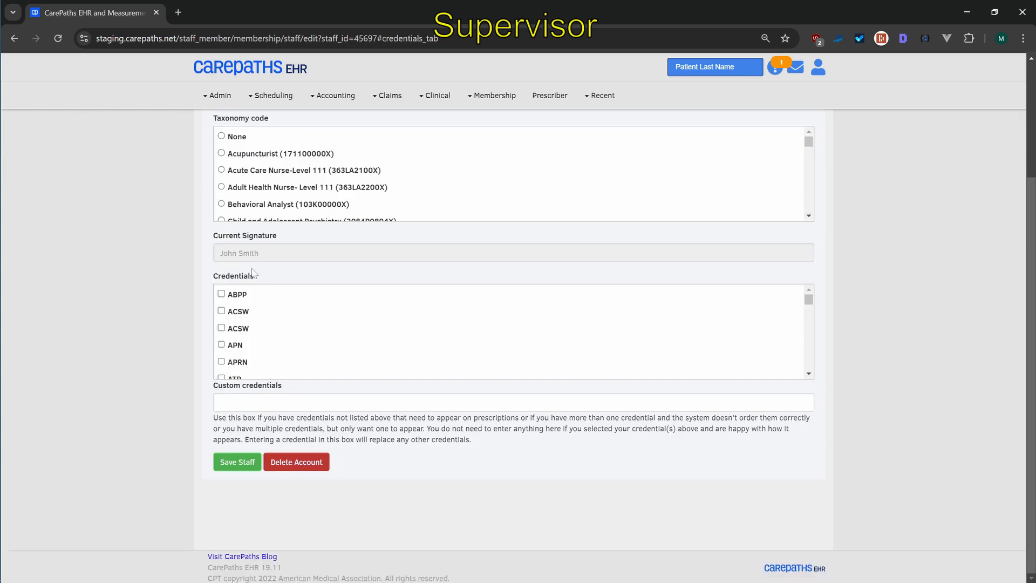
left_click(238, 463)
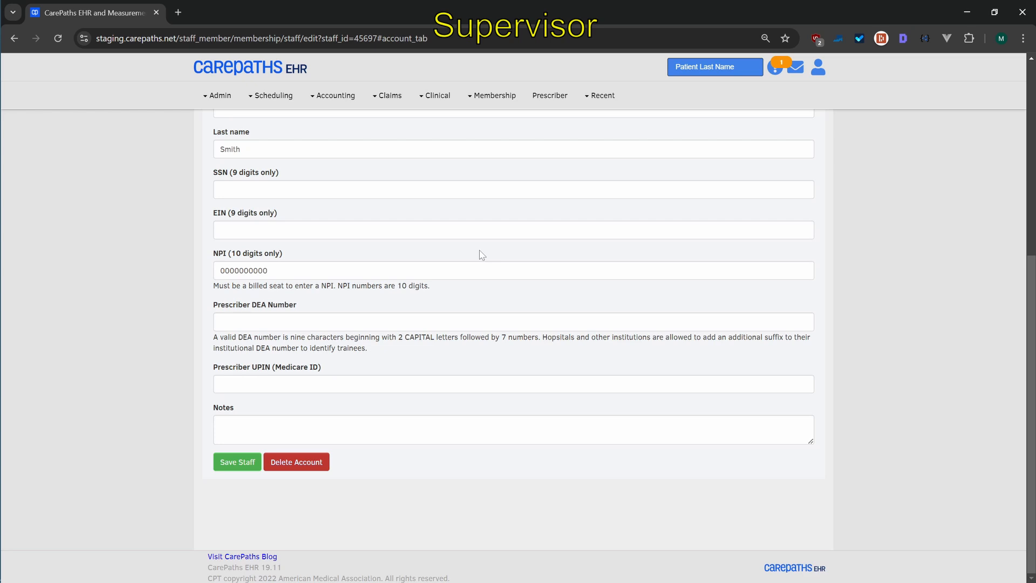
Sign out and log back in with the supervisee's username and account password
left_click(818, 73)
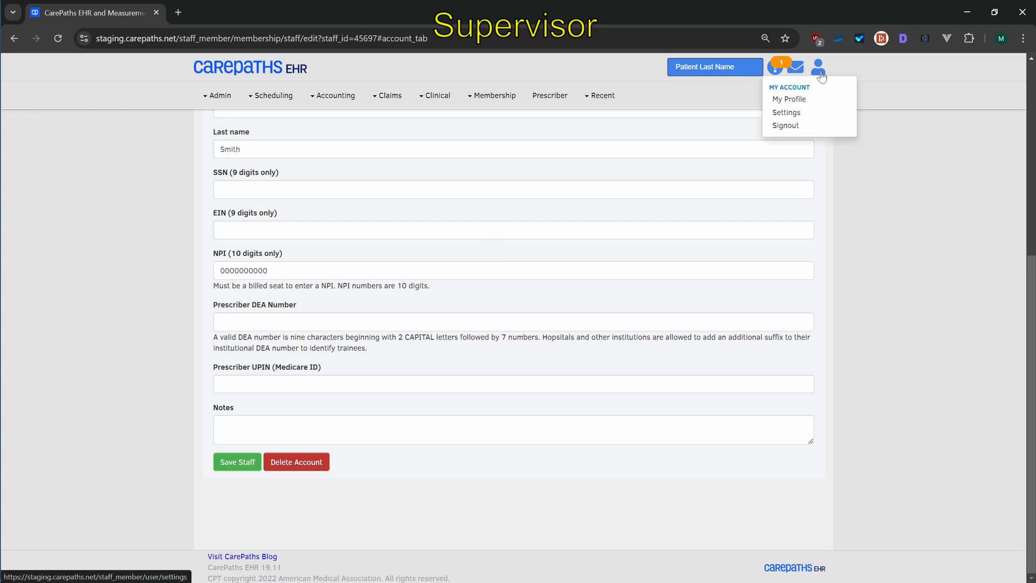
left_click(785, 126)
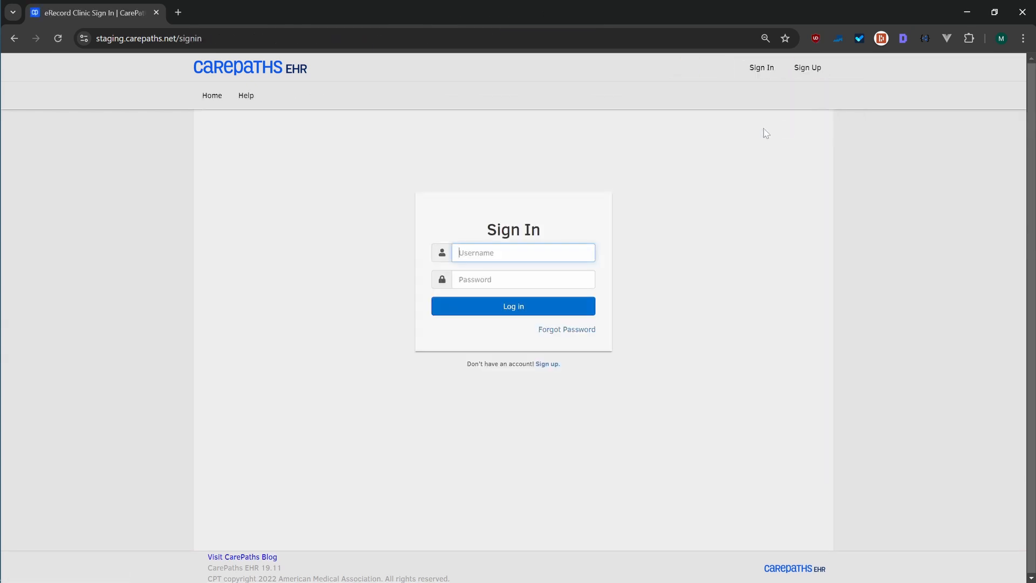
type("supervisee_demo")
key("Tab")
type("•••••••••")
left_click(512, 309)
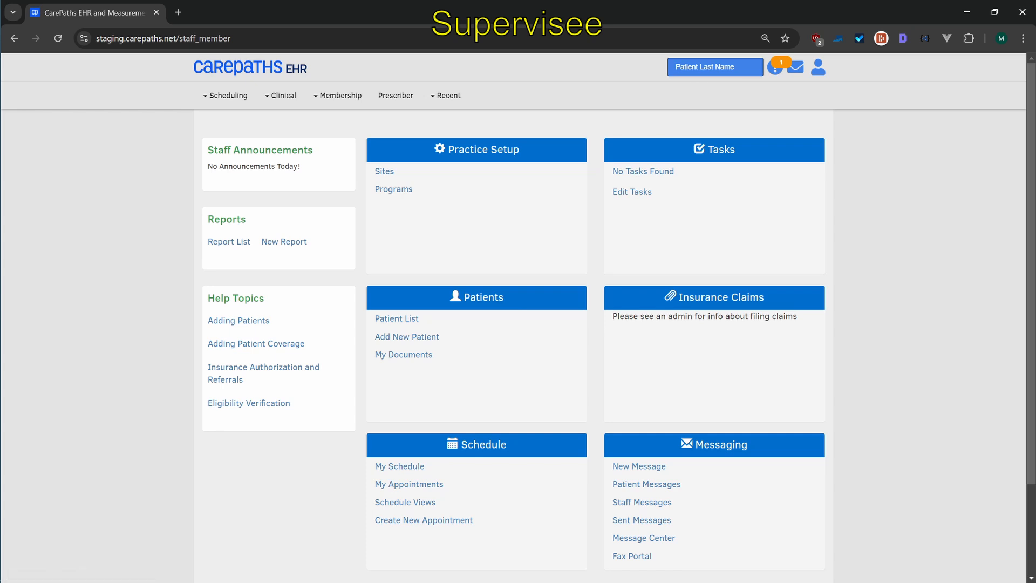
Search patients for "test" and open the matching patient's chart
left_click(676, 67)
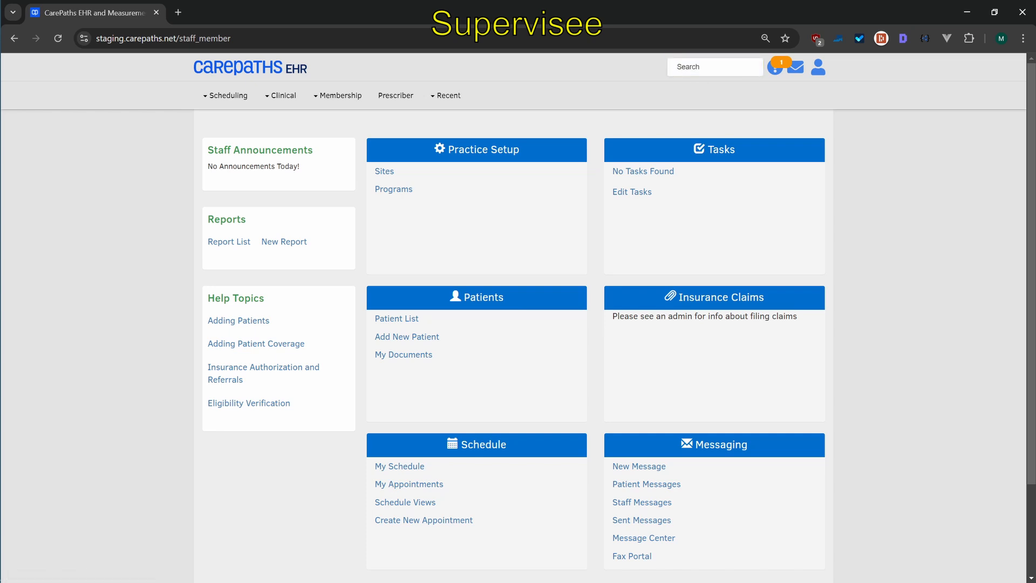
type("testp")
left_click(729, 87)
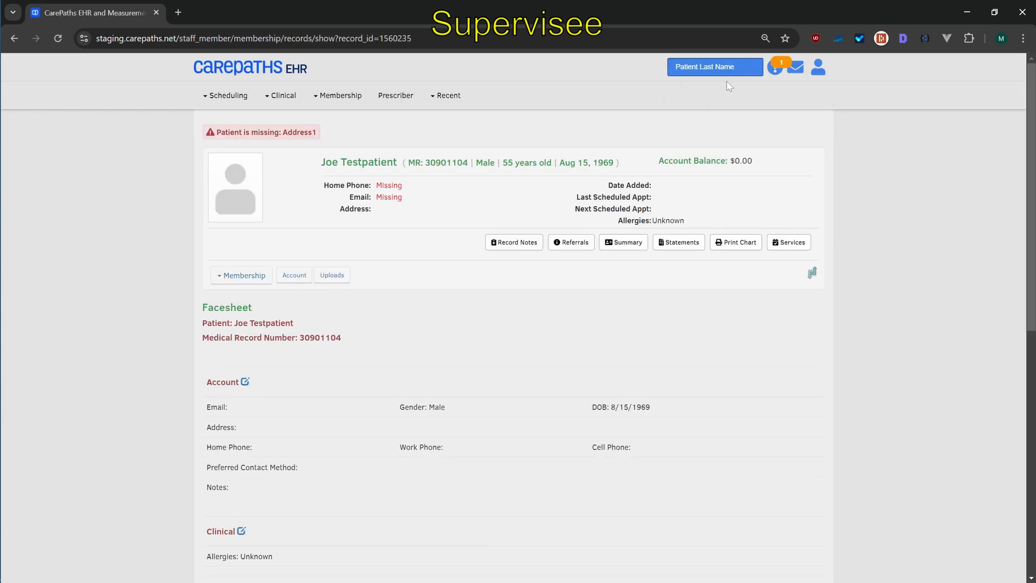
Create a new Clinician Progress Note (R) document from the patient's services
left_click(778, 244)
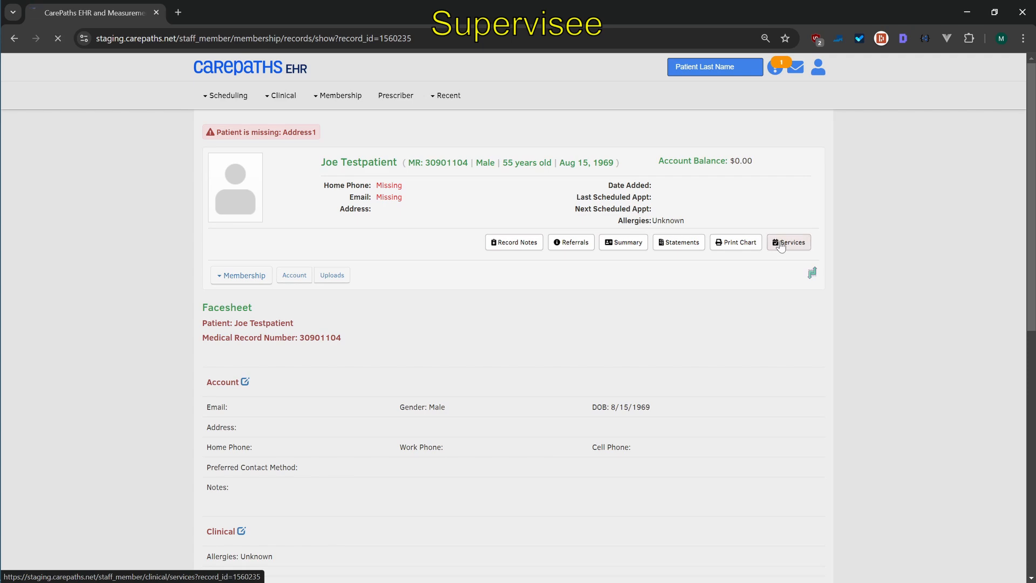
scroll(780, 245, "down", 3)
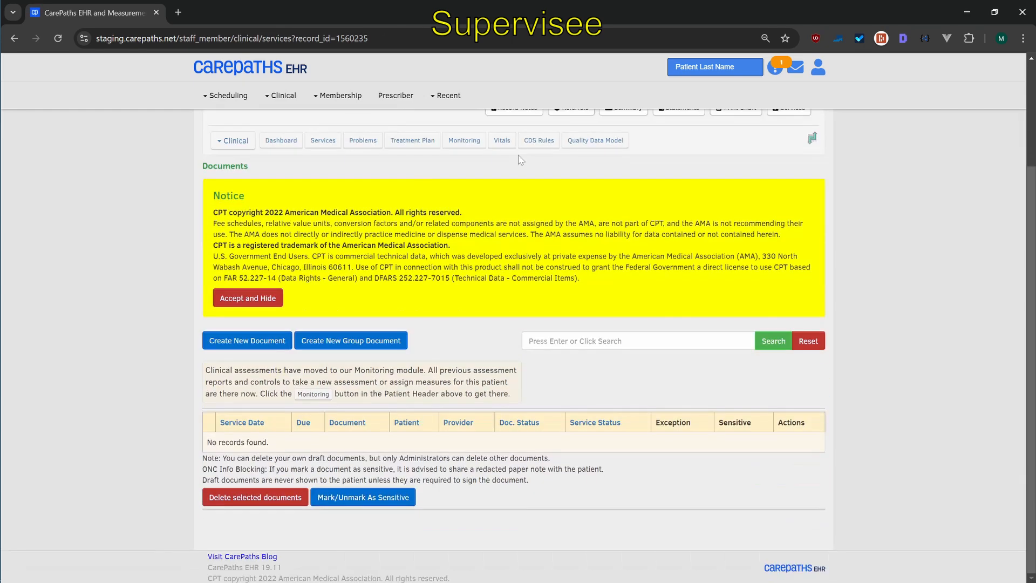
left_click(232, 345)
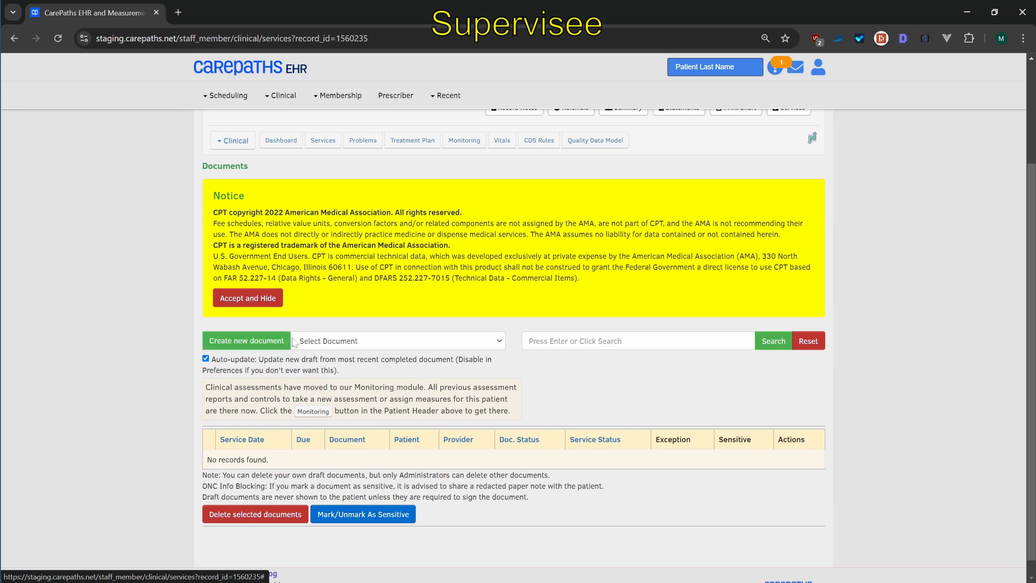
left_click(445, 340)
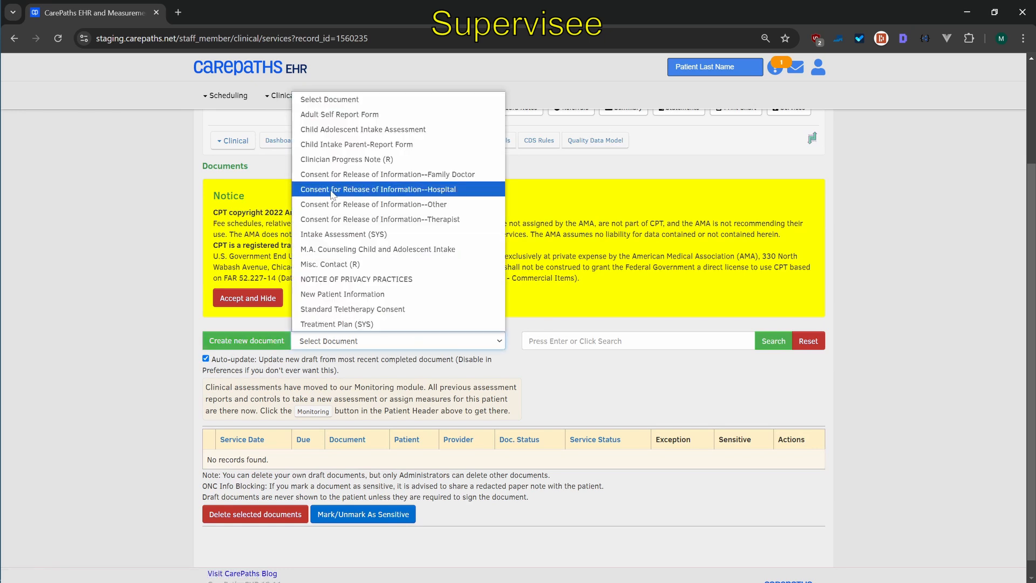
left_click(346, 162)
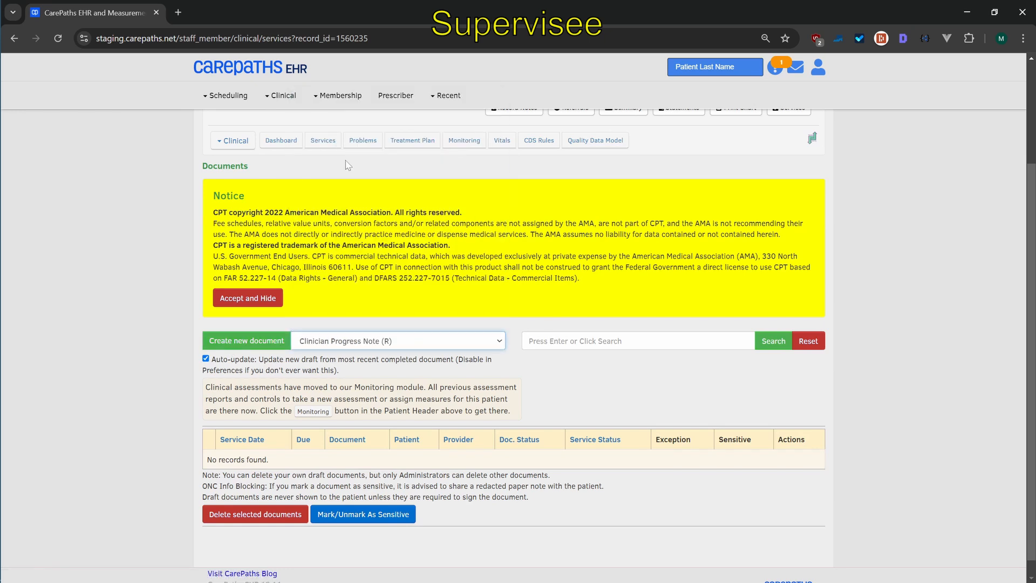
left_click(246, 346)
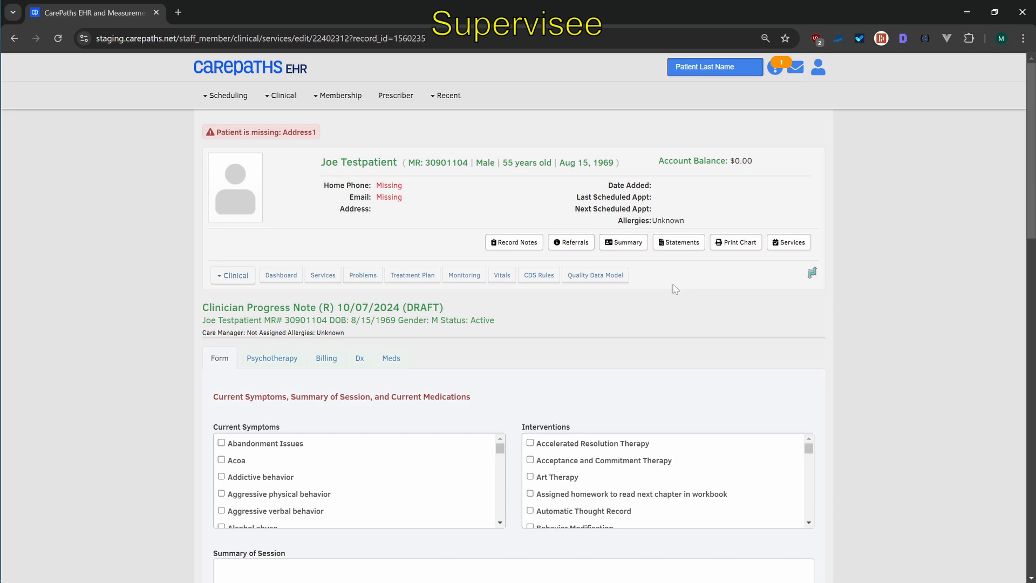
Check Addictive behavior and Aggressive physical behavior, enter 123 as the Summary of Session, and save the progress note
scroll(675, 294, "down", 7)
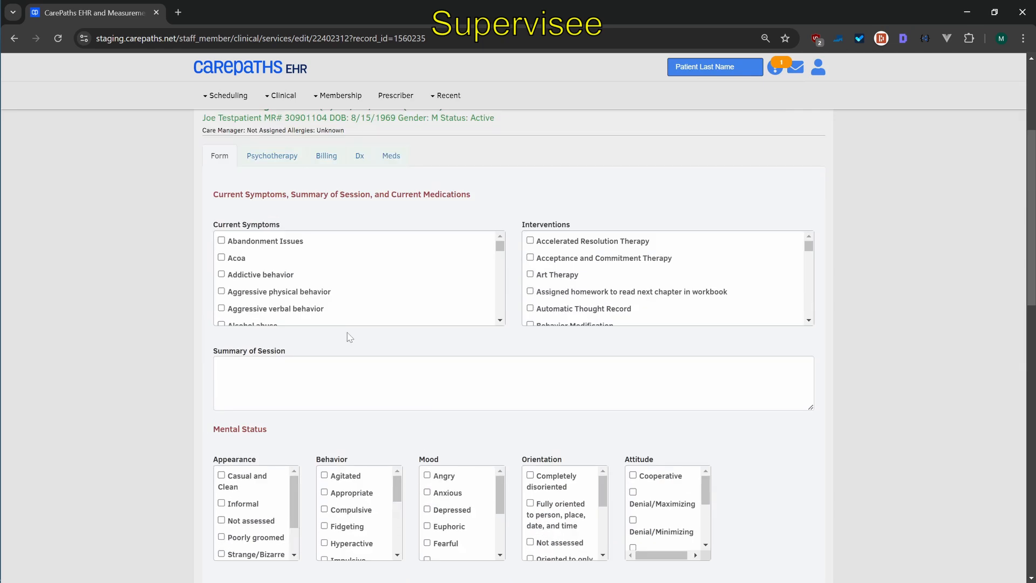
left_click(221, 274)
left_click(222, 291)
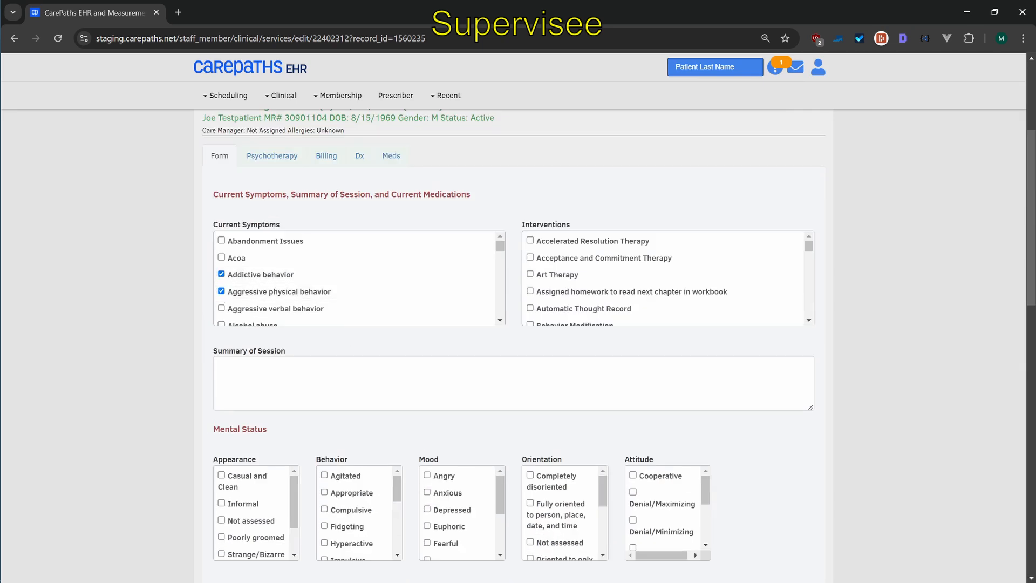
left_click(324, 372)
type("123")
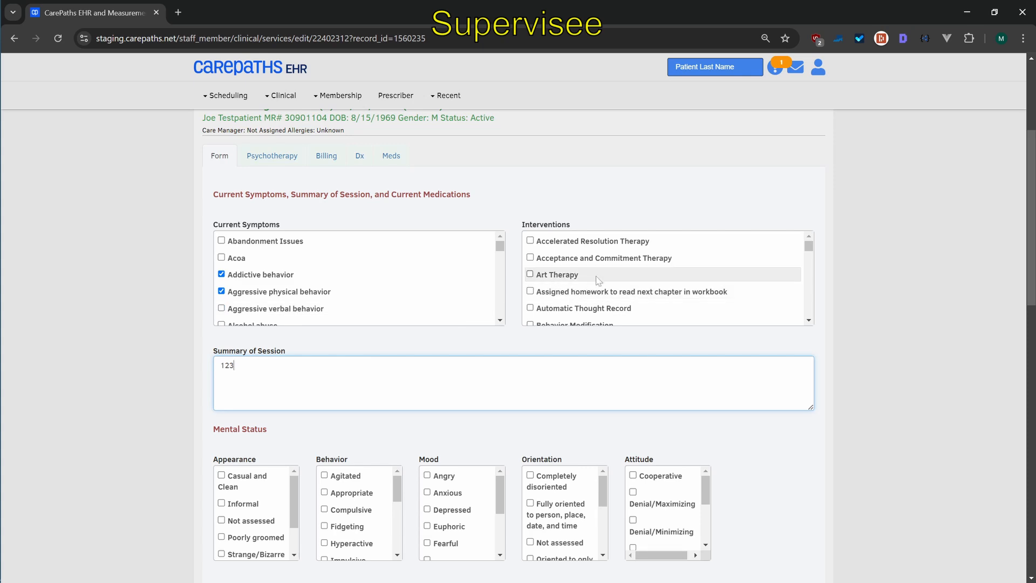
scroll(675, 275, "down", 20)
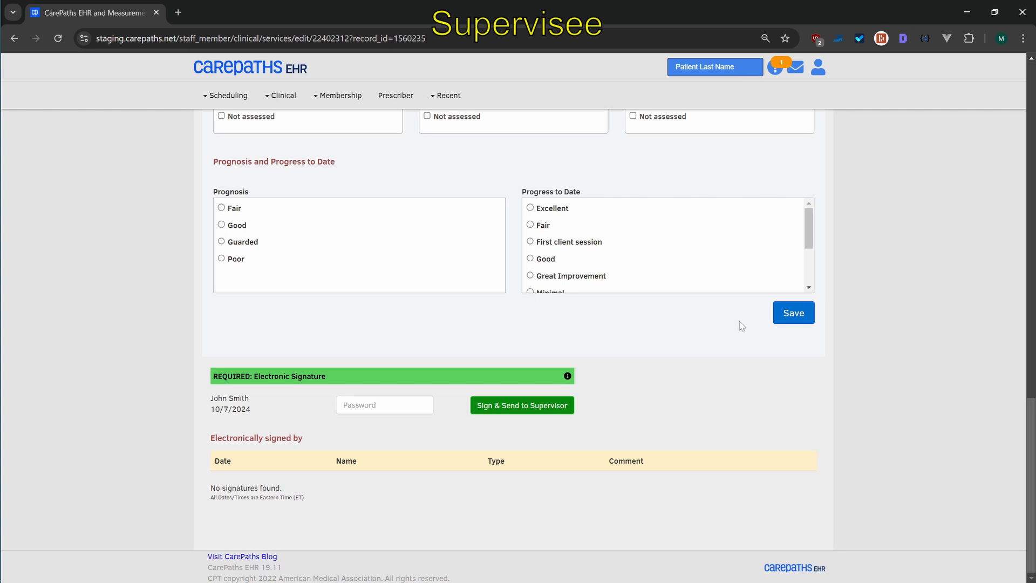
left_click(784, 318)
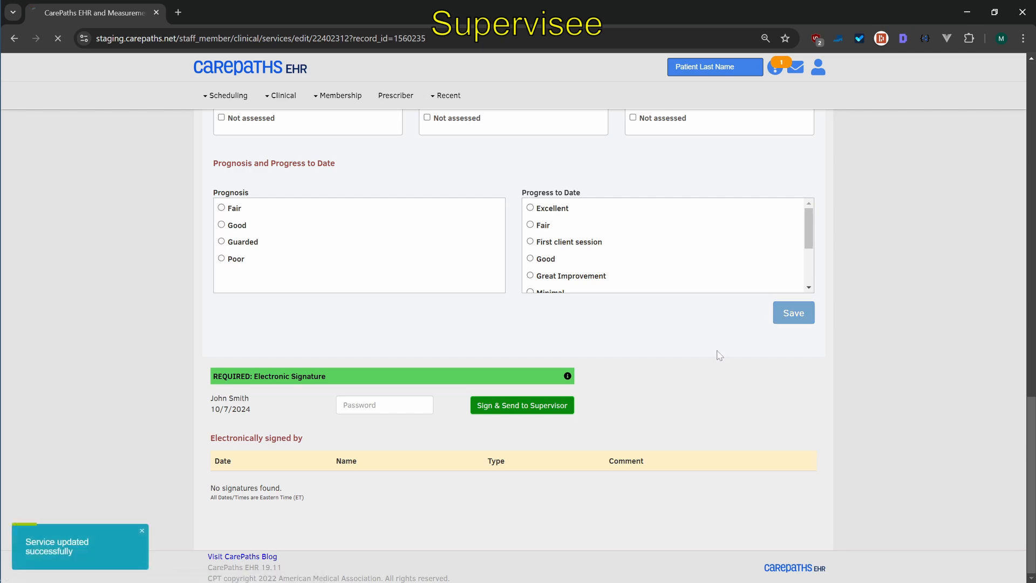
Enter the supervisee's signature password and sign and send the note to the supervisor
scroll(534, 329, "down", 10)
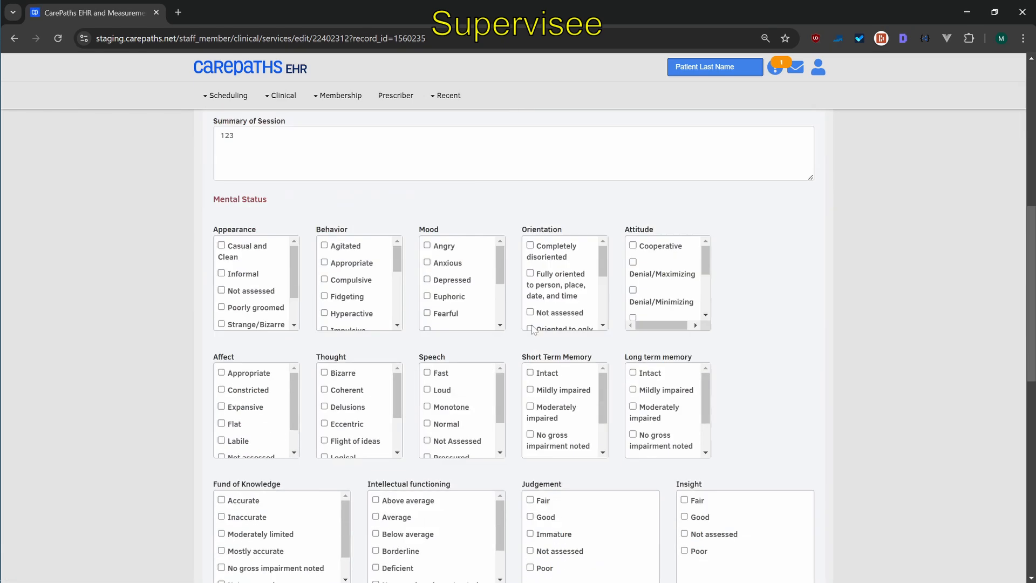
scroll(532, 330, "down", 7)
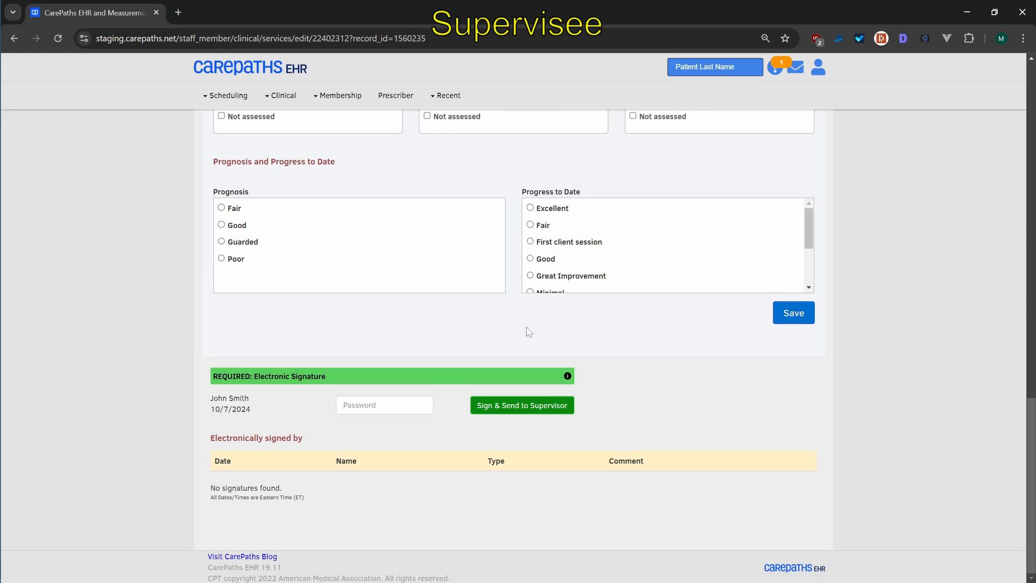
scroll(529, 331, "up", 4)
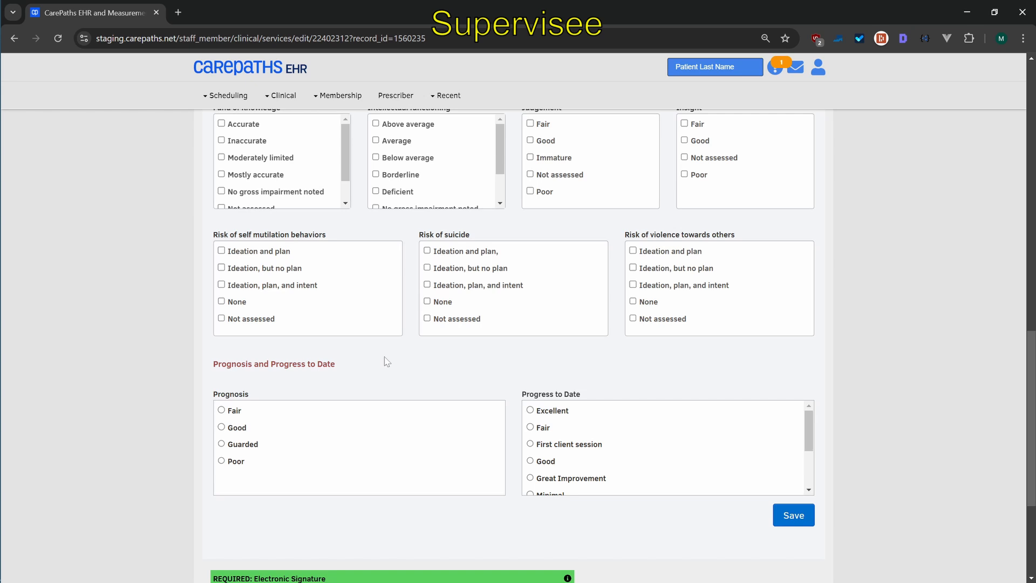
scroll(387, 360, "down", 4)
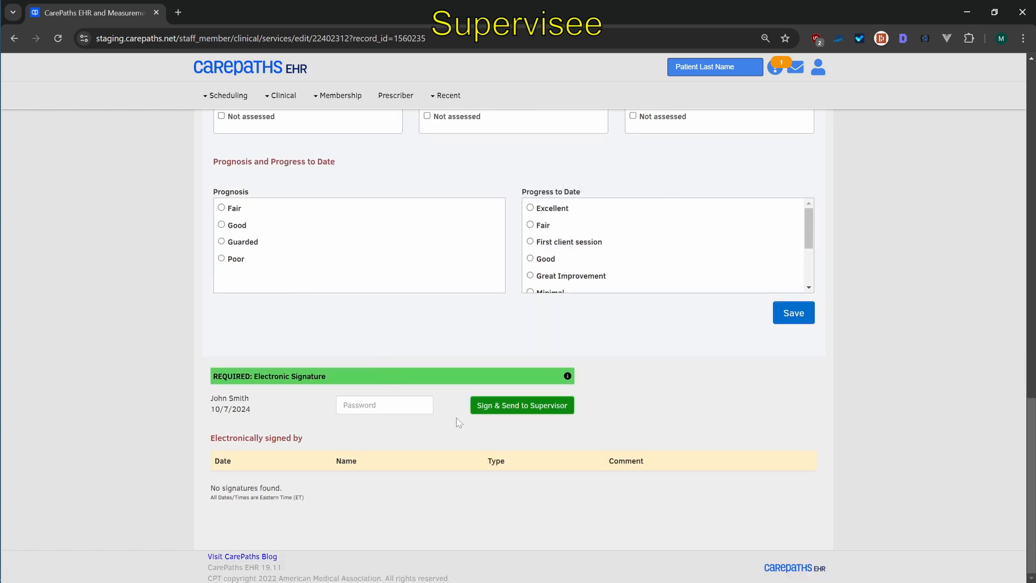
left_click(384, 405)
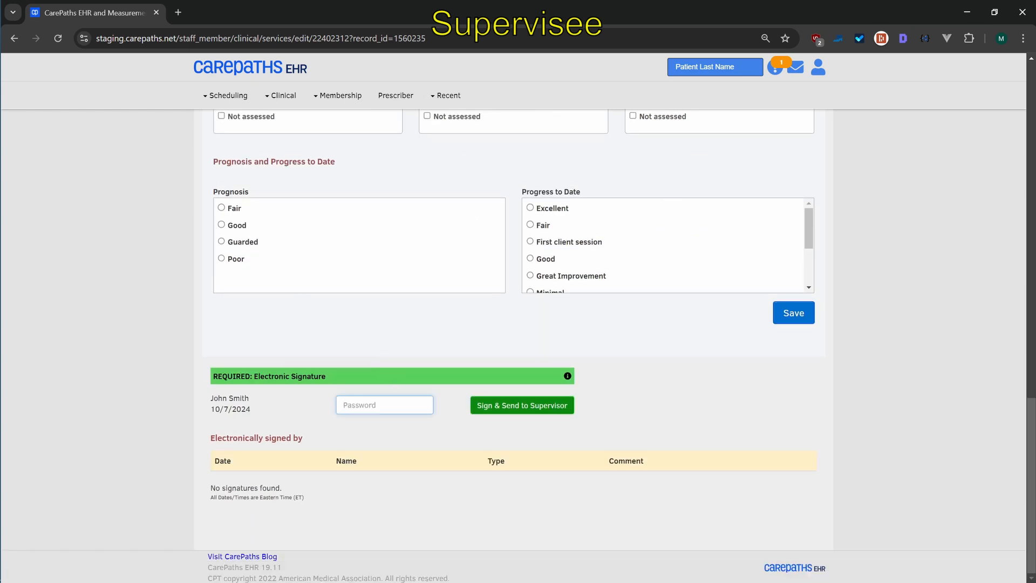
type("••••••••")
left_click(521, 411)
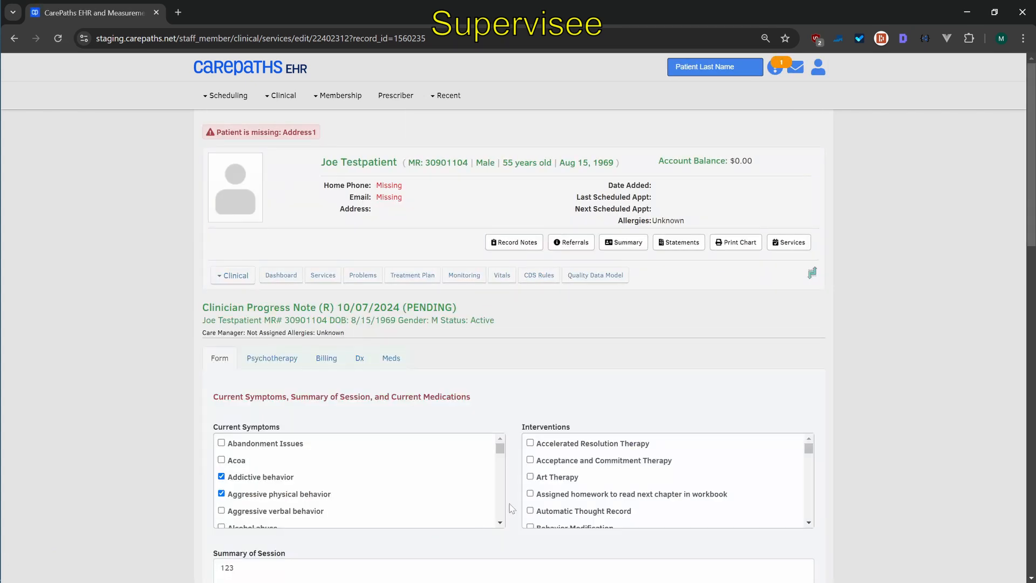
Sign out and log back in as supervisor_demo with the account password
left_click(819, 73)
left_click(804, 125)
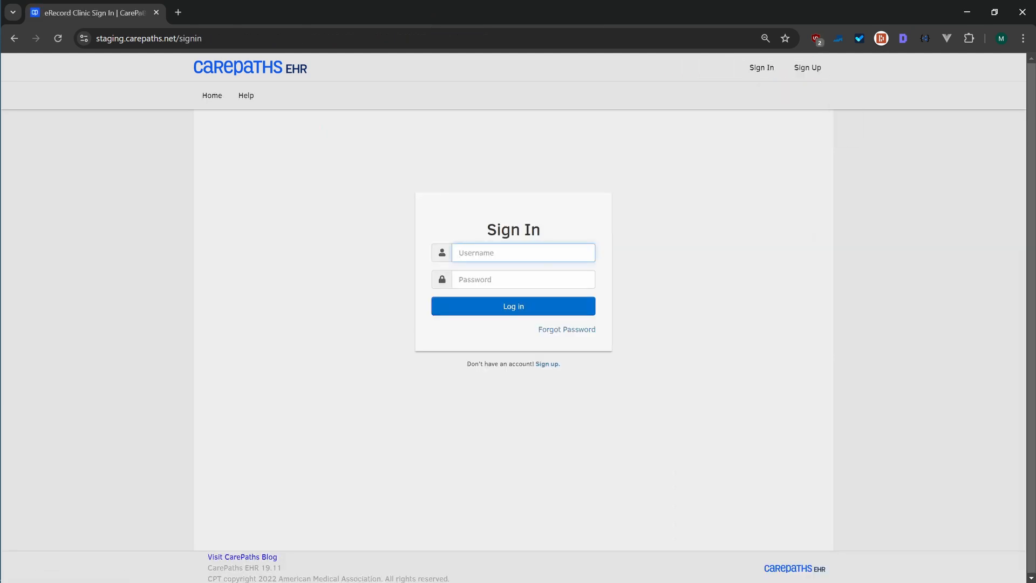
type("supervisor_demo")
key("Tab")
type("••••••••")
left_click(501, 314)
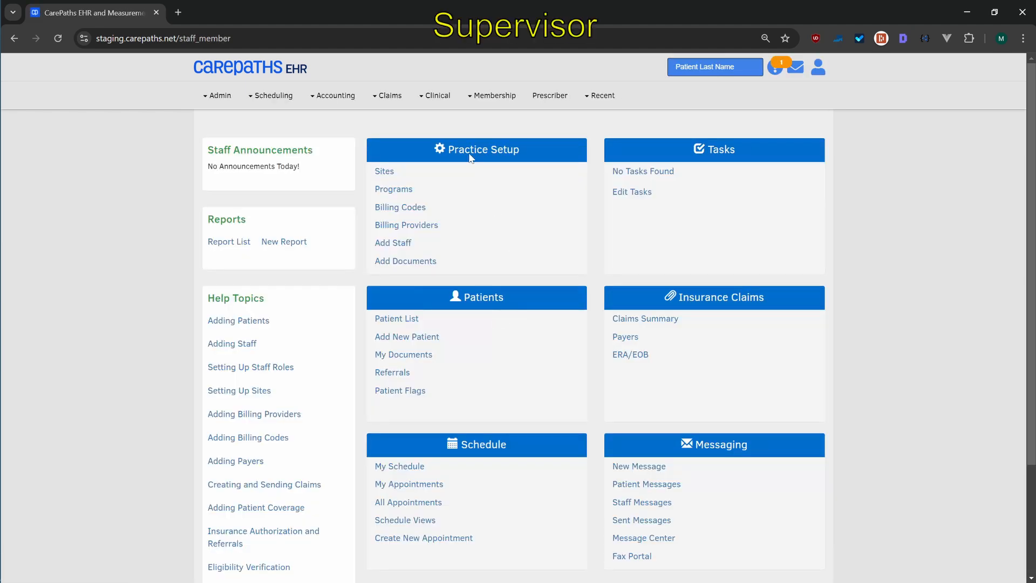
Open the Clinician Progress Note (R) awaiting signature from the supervisors' signature list
left_click(429, 97)
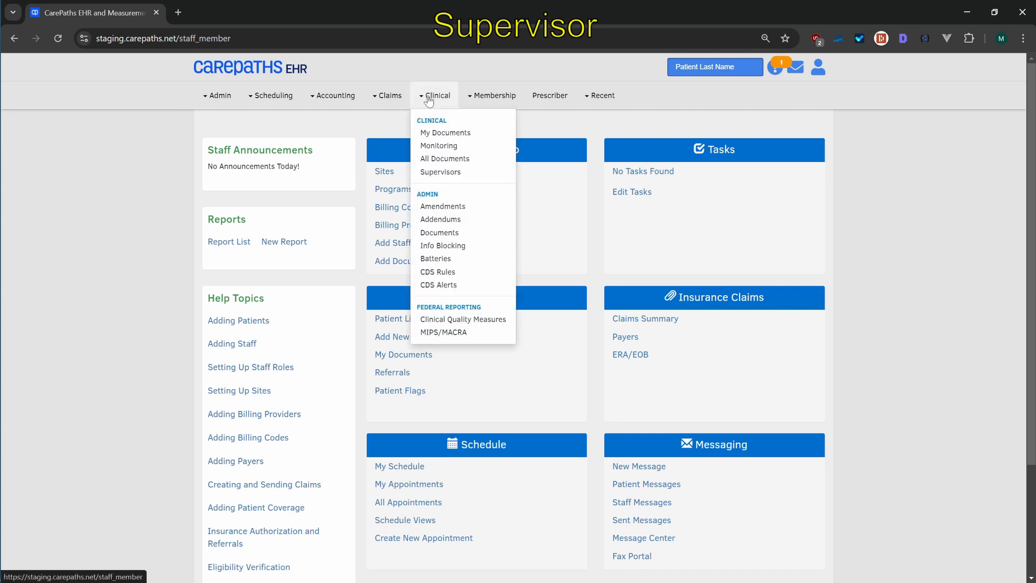
left_click(444, 173)
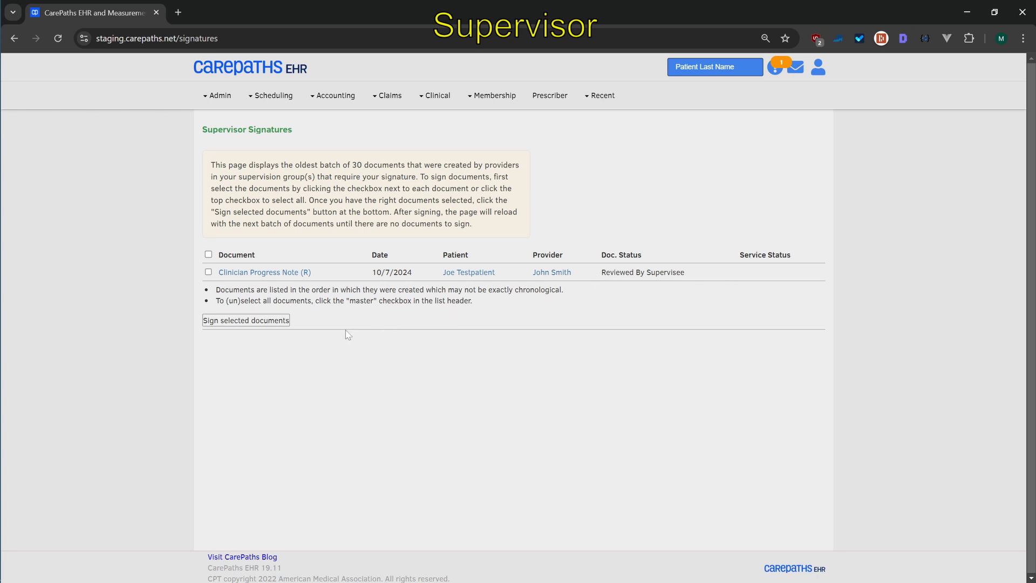
left_click(274, 276)
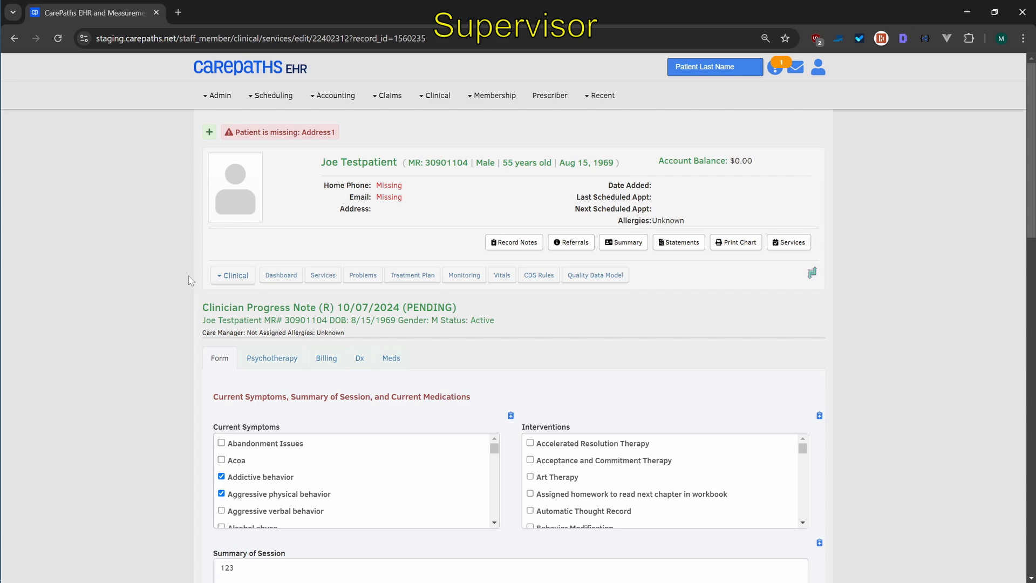
Add a supervision note reading "review this" to the Current Symptoms field
scroll(618, 333, "down", 3)
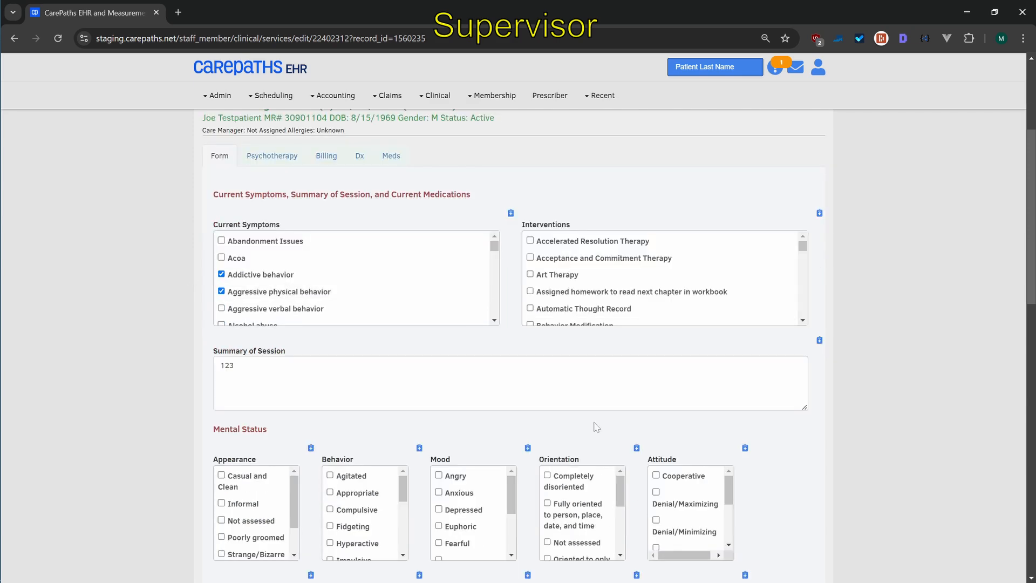
left_click(511, 214)
left_click(510, 238)
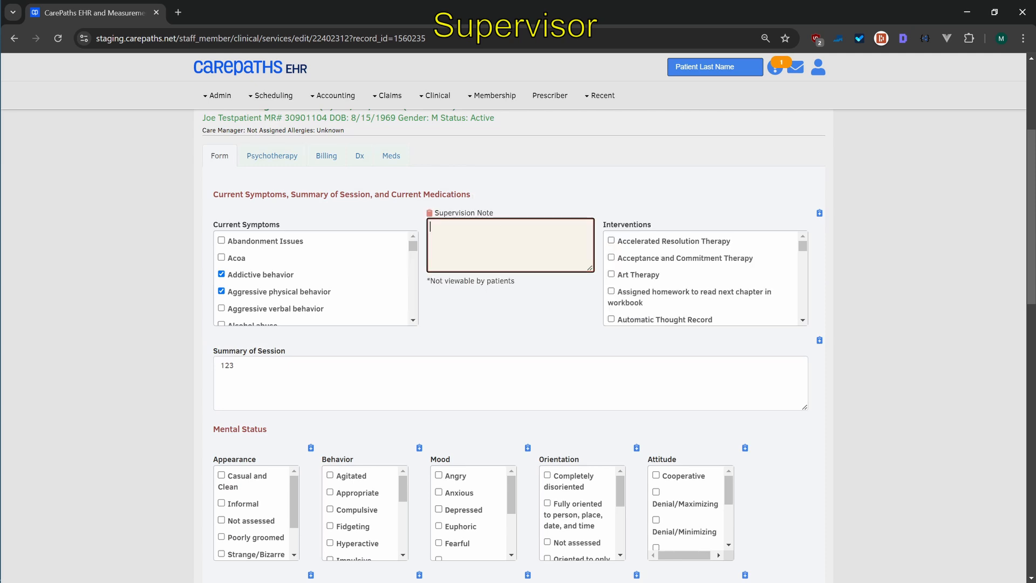
type("review this")
Add a supervision note to the Behavior field reading "check this" followed by lines p;hufsdial, a;sdhfsl and ;sdf
left_click(420, 447)
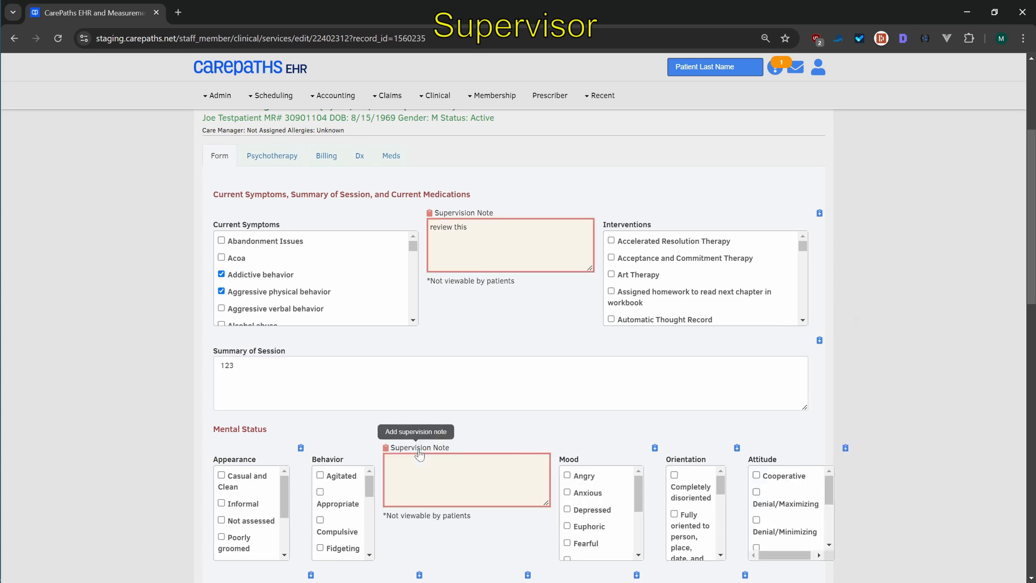
type("check")
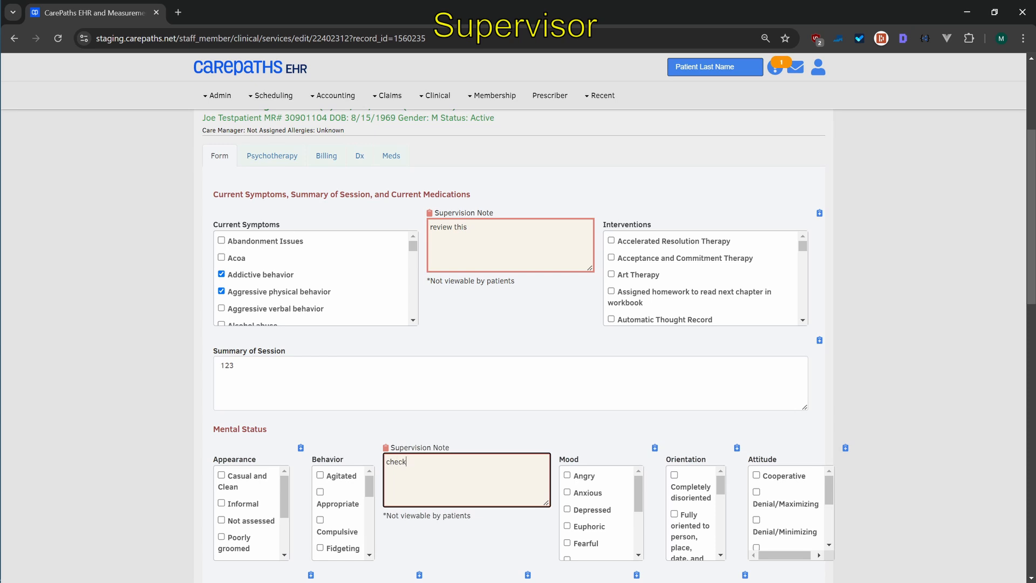
type(" this ")
type("p;hufsdial")
key("Return")
type("a;sdhfsl")
key("Return")
type(";sdf")
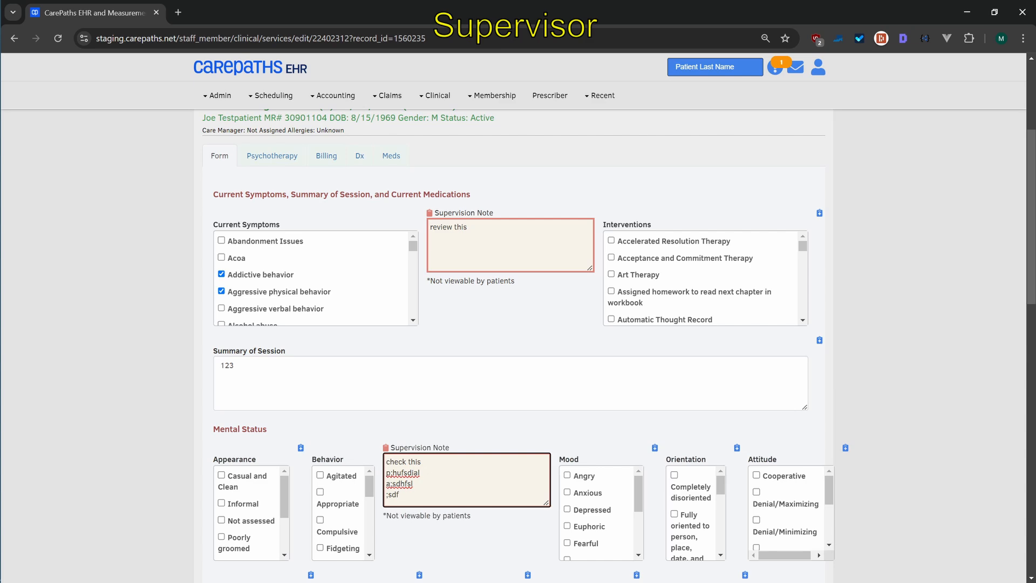
Add a supervision note reading 123 to the Intellectual functioning field
scroll(486, 450, "down", 7)
left_click(512, 299)
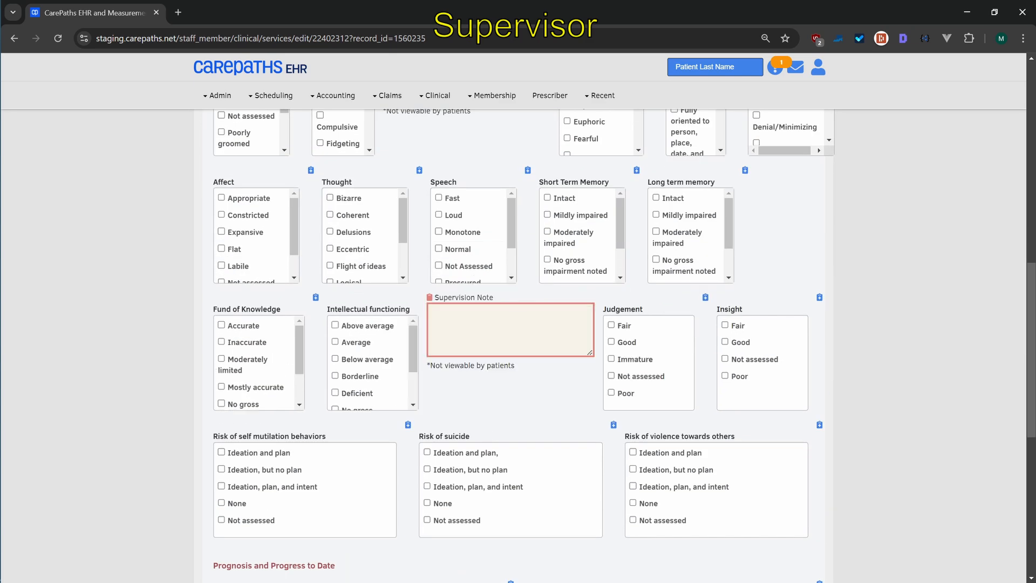
type("123")
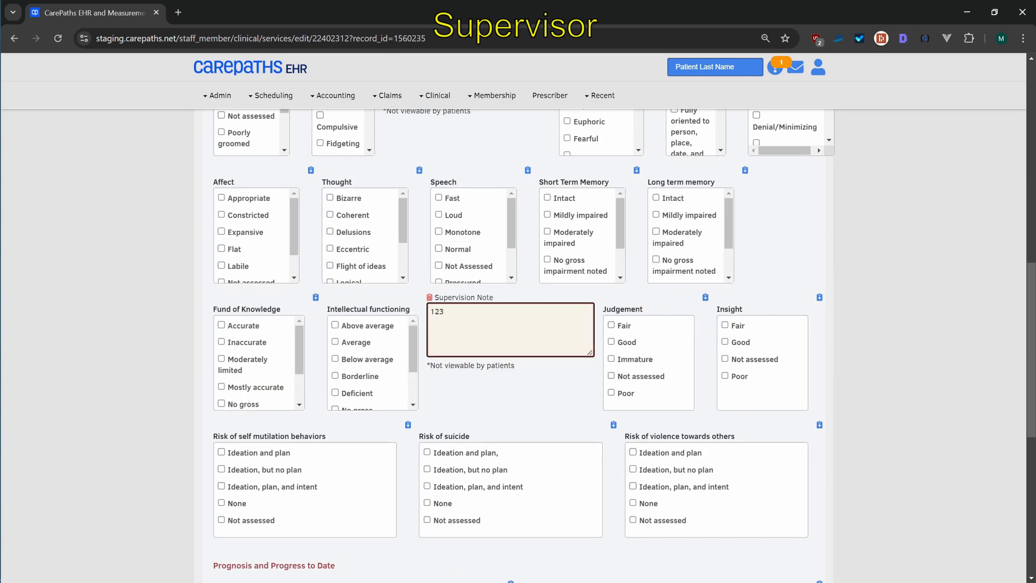
Save the note and send it back to the supervisee for review
scroll(491, 329, "down", 8)
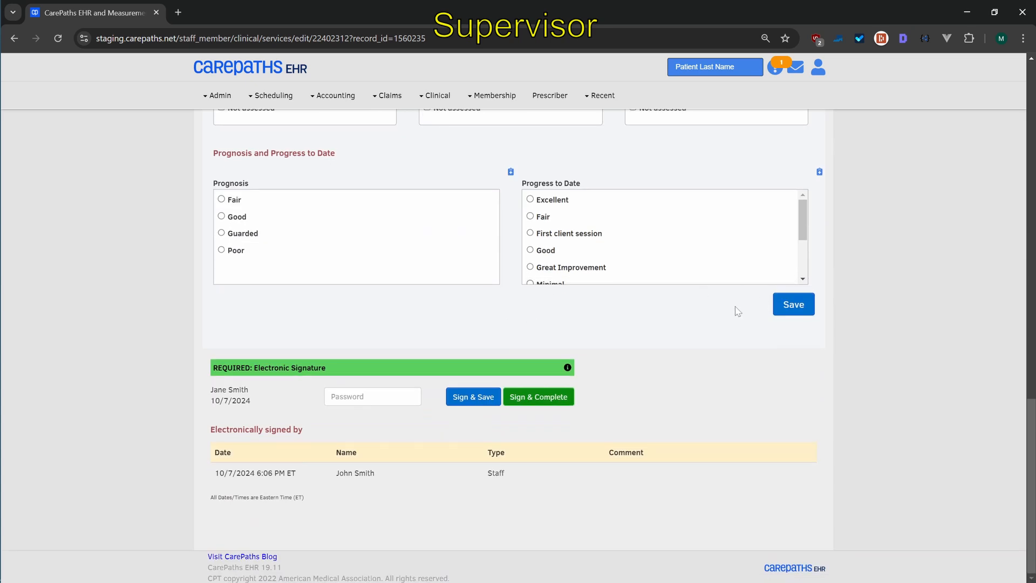
left_click(787, 307)
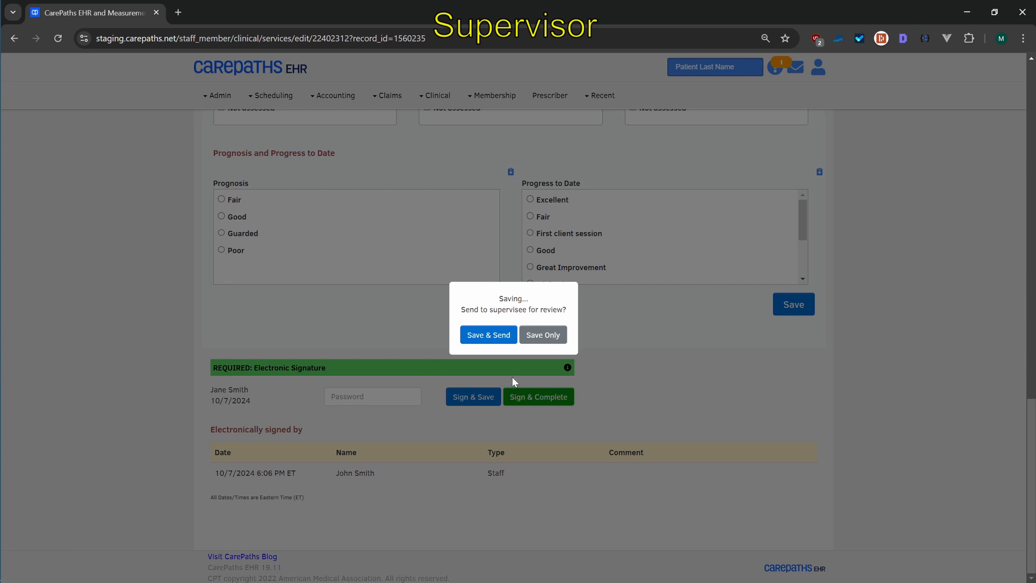
left_click(489, 338)
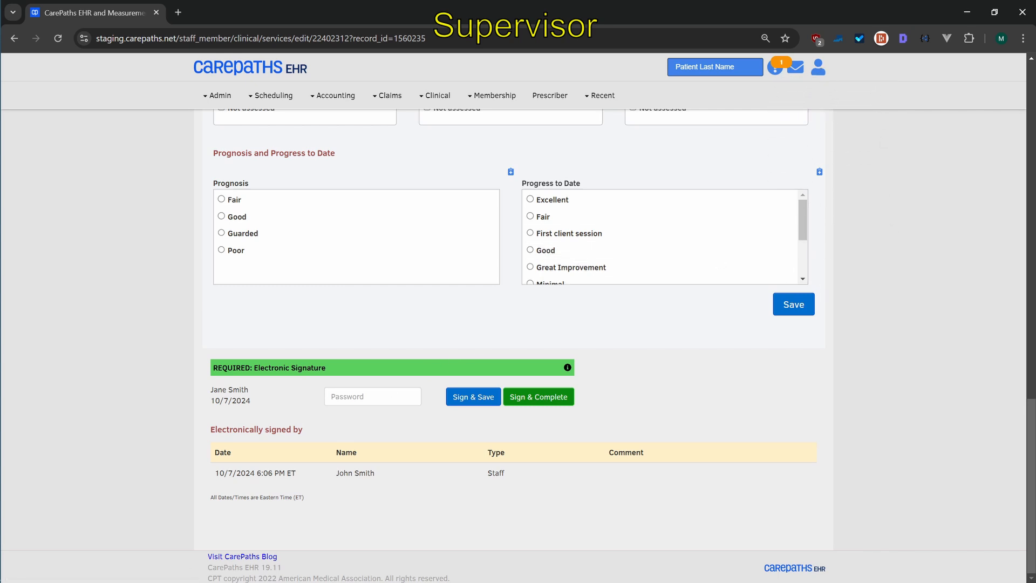
Sign out and log back in as supervisee_demo with the account password
left_click(372, 397)
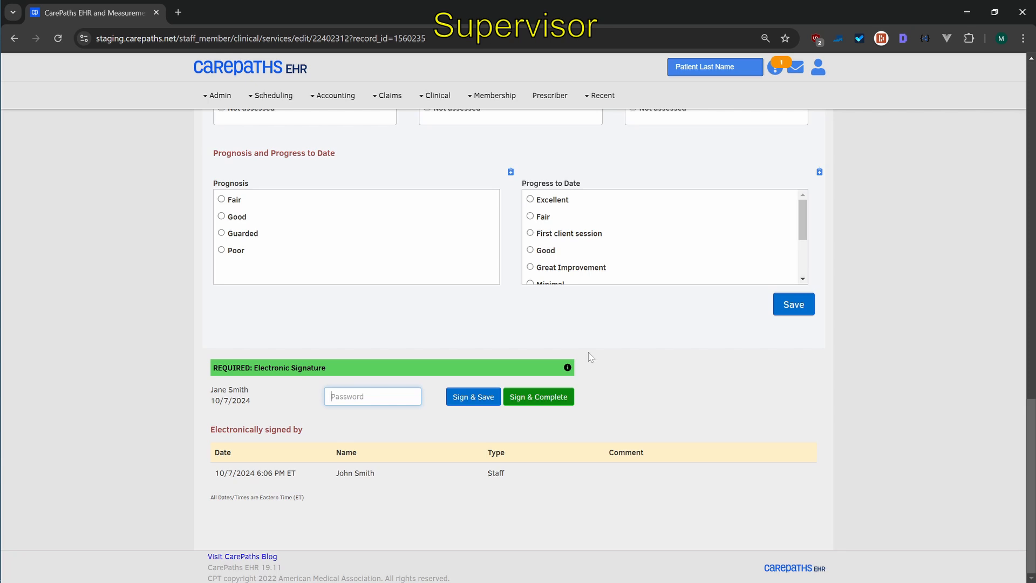
left_click(818, 69)
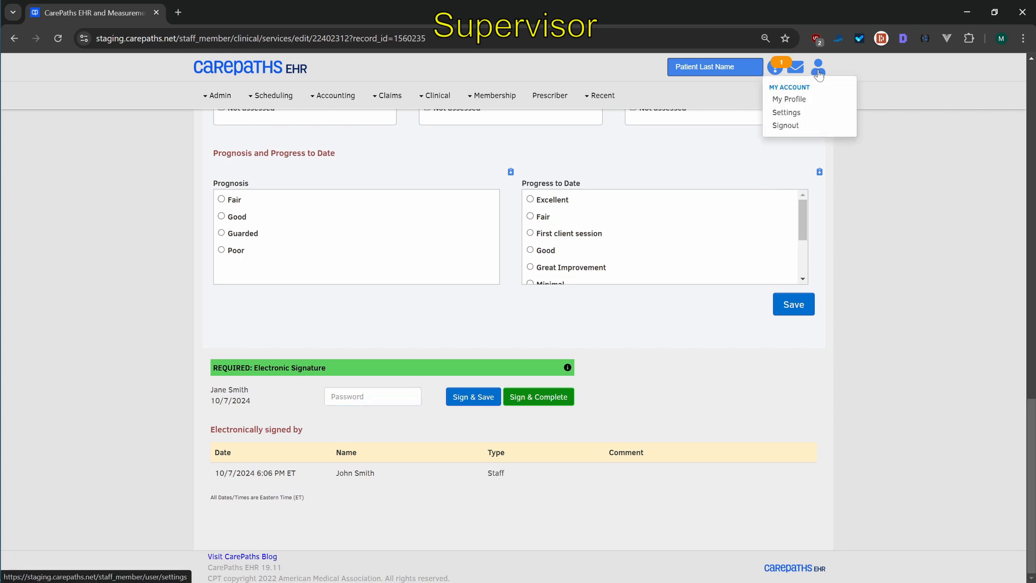
left_click(786, 126)
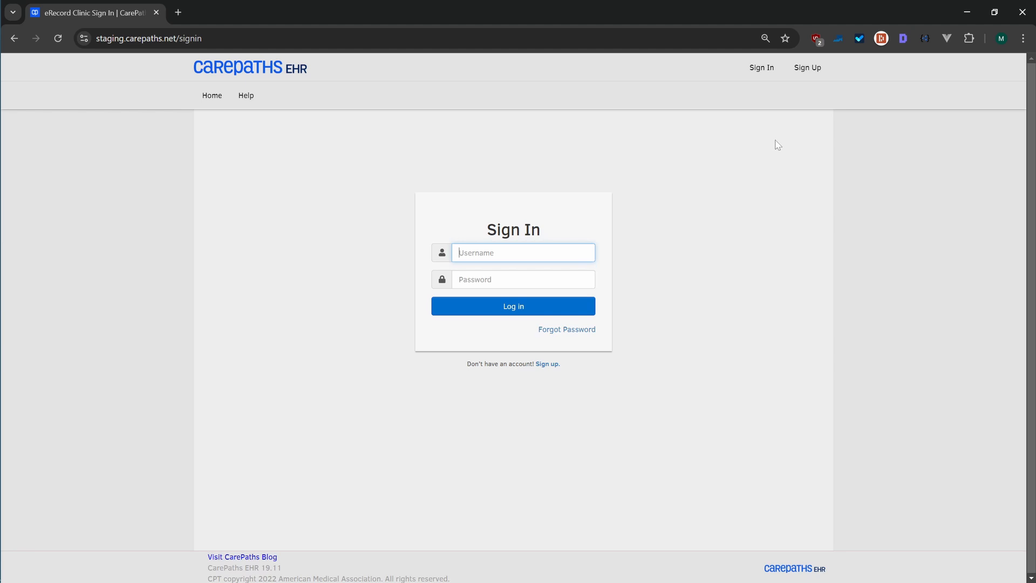
type("supervisee_demo")
key("Tab")
type("••••••••")
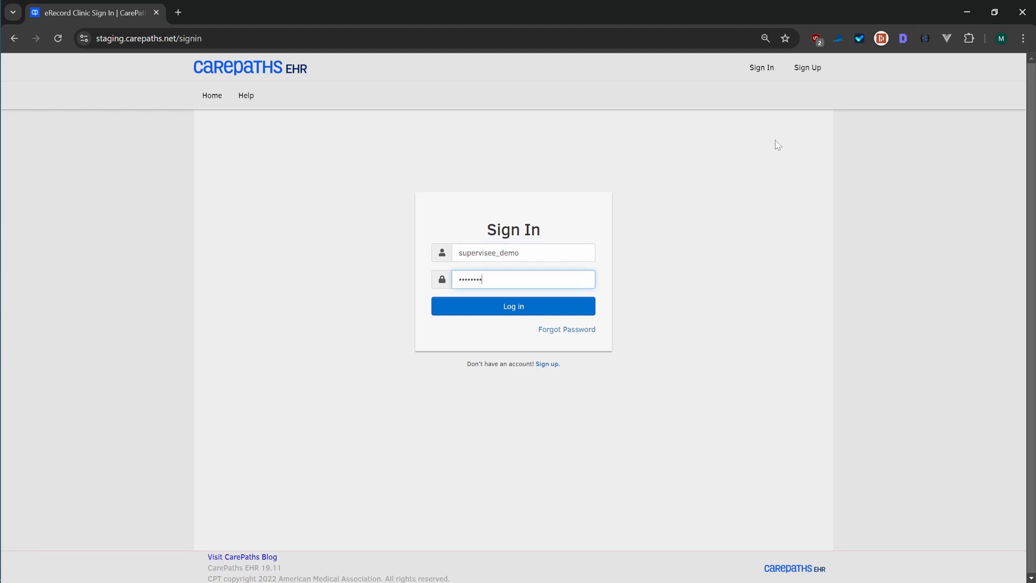
key("Return")
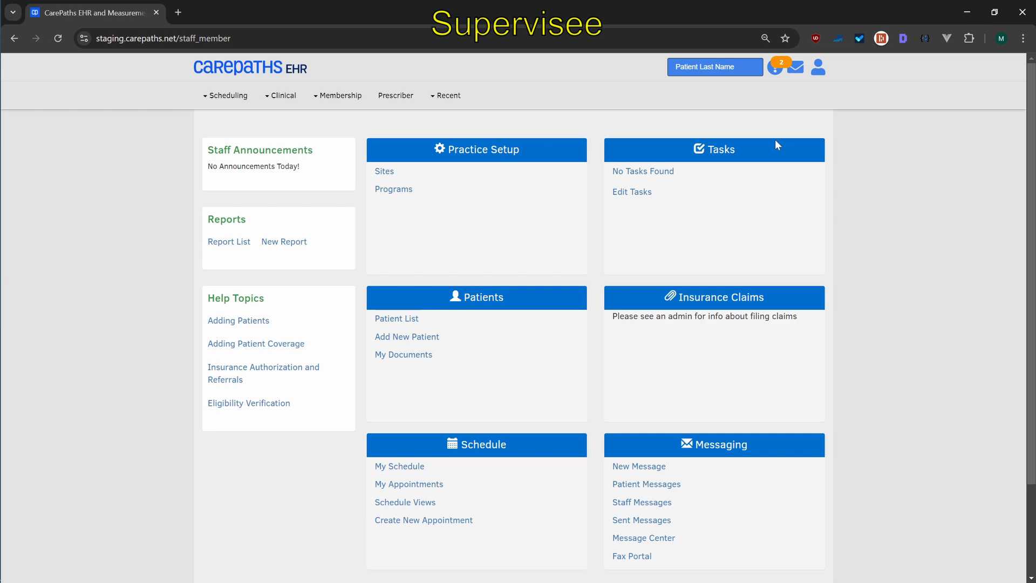
Open the recent patient's services and open the returned Clinician Progress Note (R)
left_click(448, 96)
left_click(453, 131)
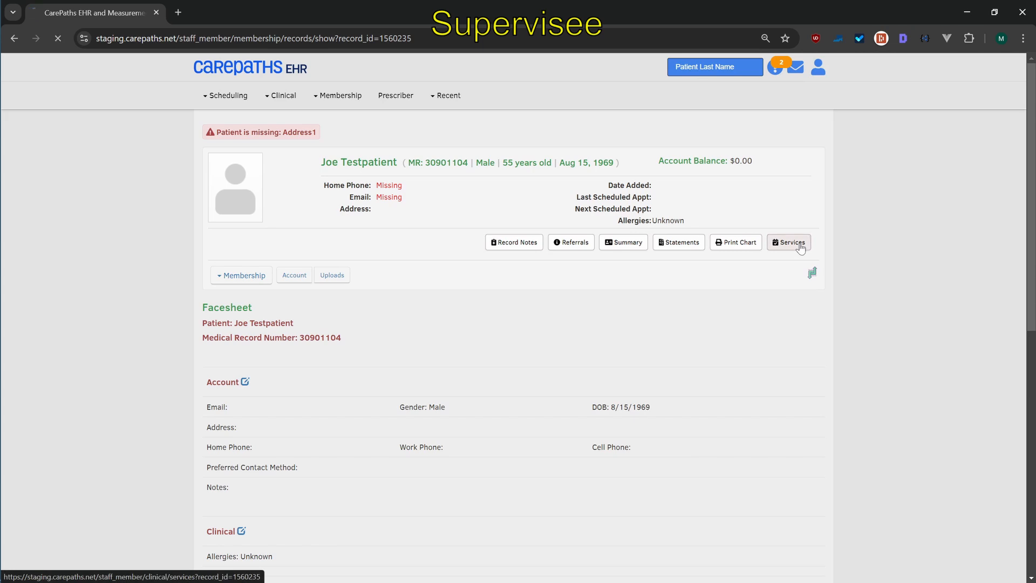
left_click(799, 244)
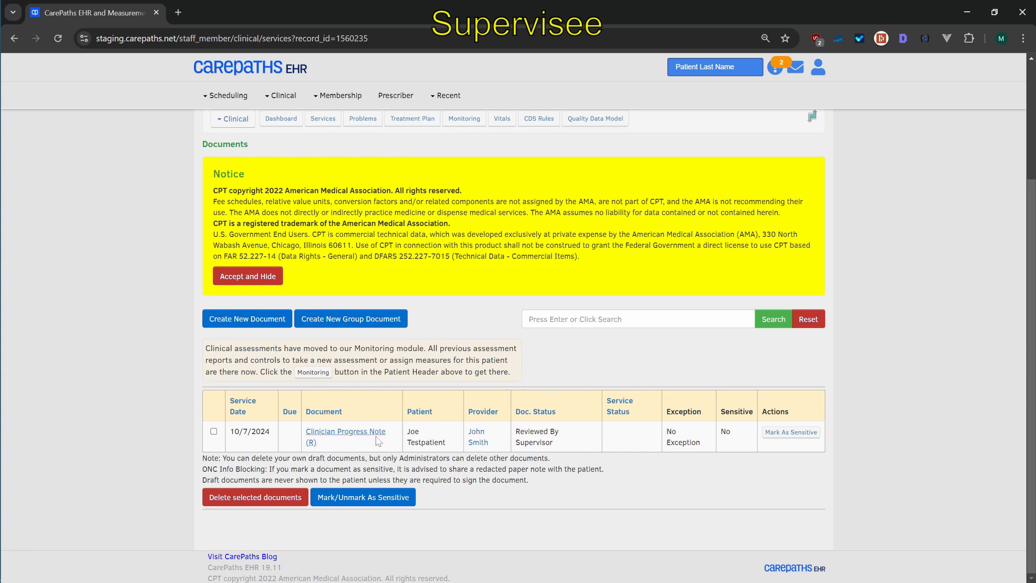
left_click(358, 436)
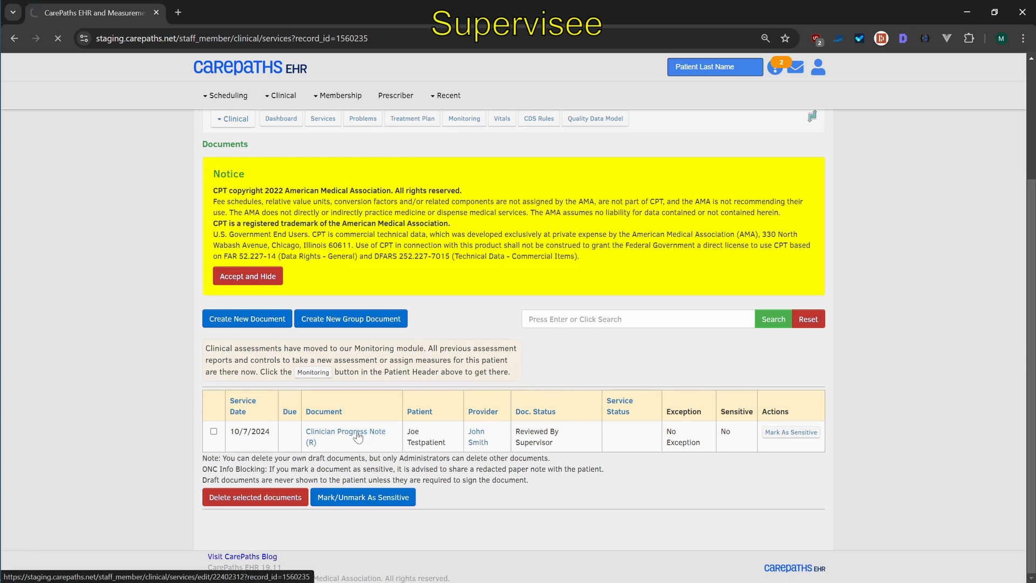
Revise the returned note by appending 45 to the Summary of Session and checking the Acoa symptom
scroll(539, 292, "down", 4)
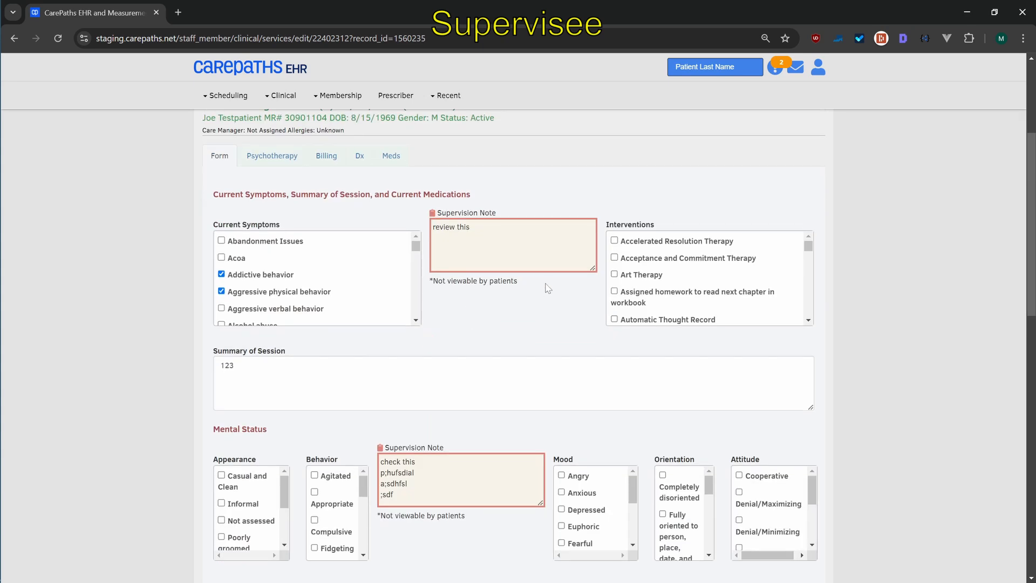
scroll(547, 292, "down", 7)
scroll(515, 356, "up", 8)
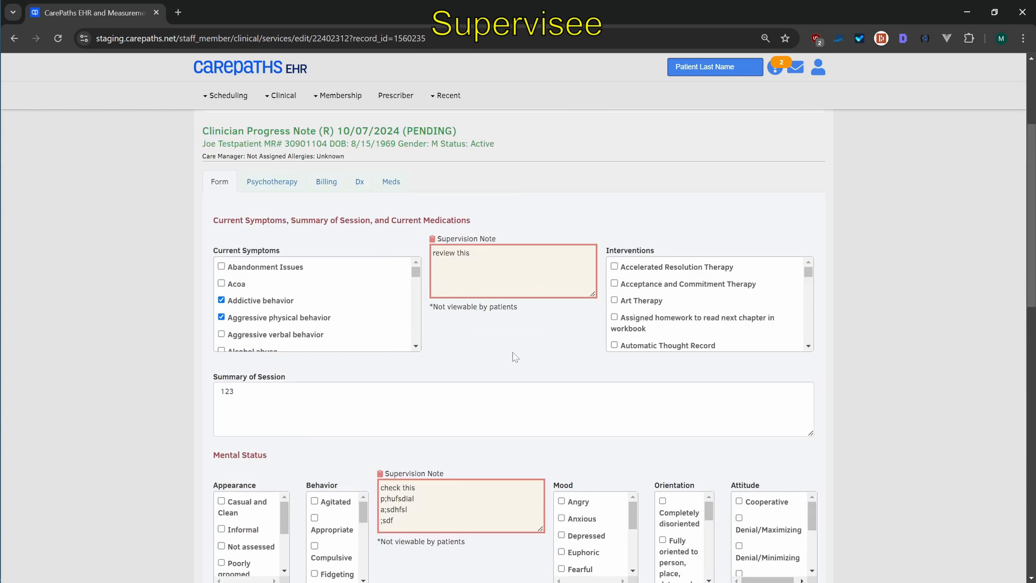
scroll(515, 357, "up", 2)
scroll(504, 359, "down", 3)
left_click(513, 245)
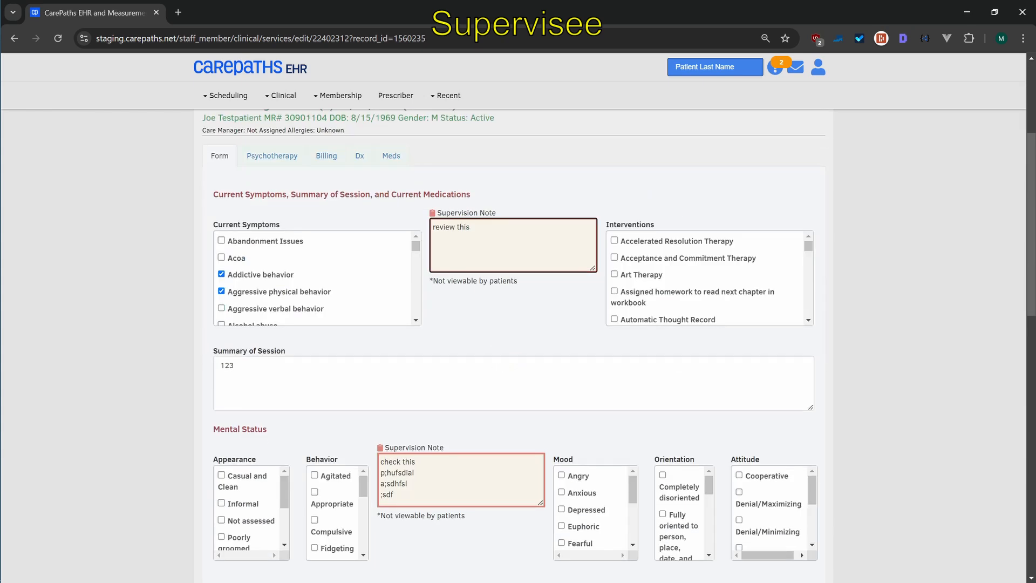
key("ctrl+a")
left_click(513, 246)
left_click(512, 384)
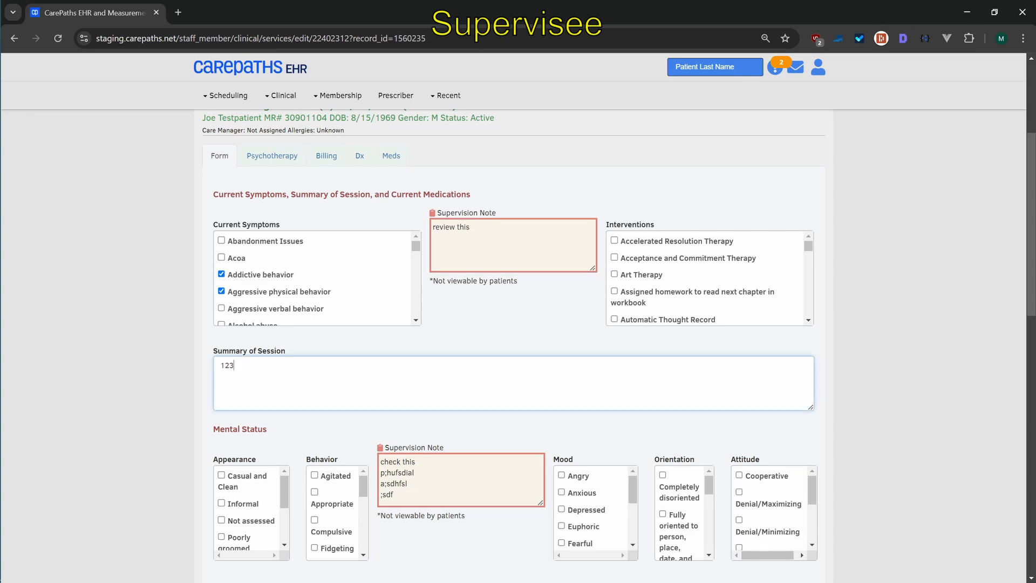
type("45")
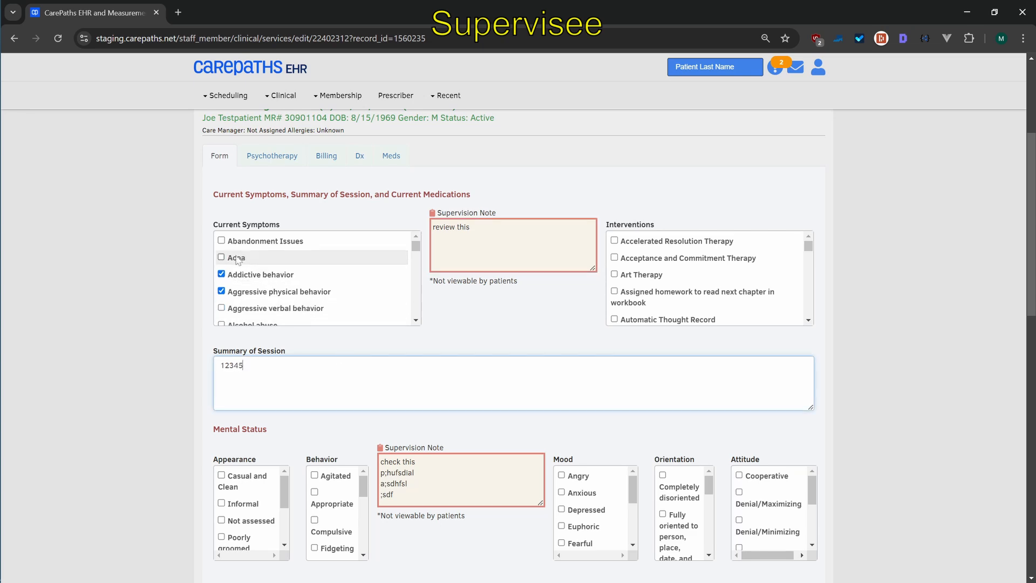
left_click(221, 258)
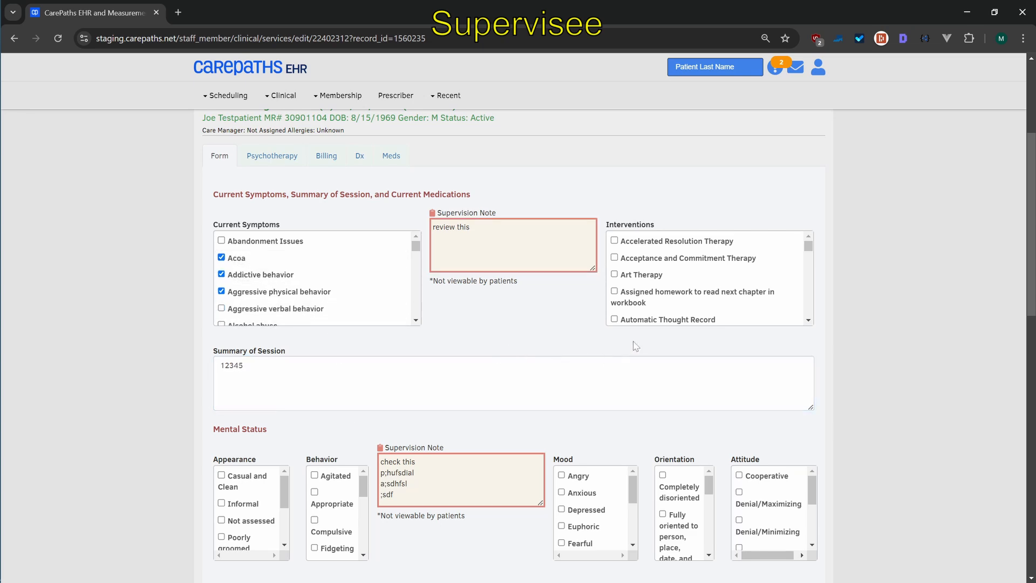
Save the revised note and send it to the supervisor for review
scroll(636, 346, "down", 10)
scroll(636, 346, "down", 2)
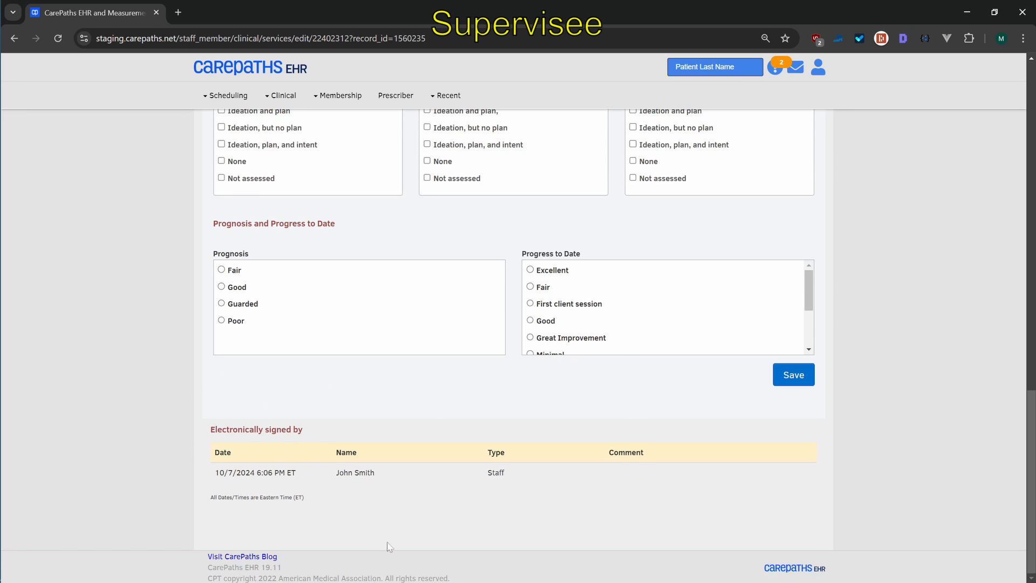
left_click(802, 381)
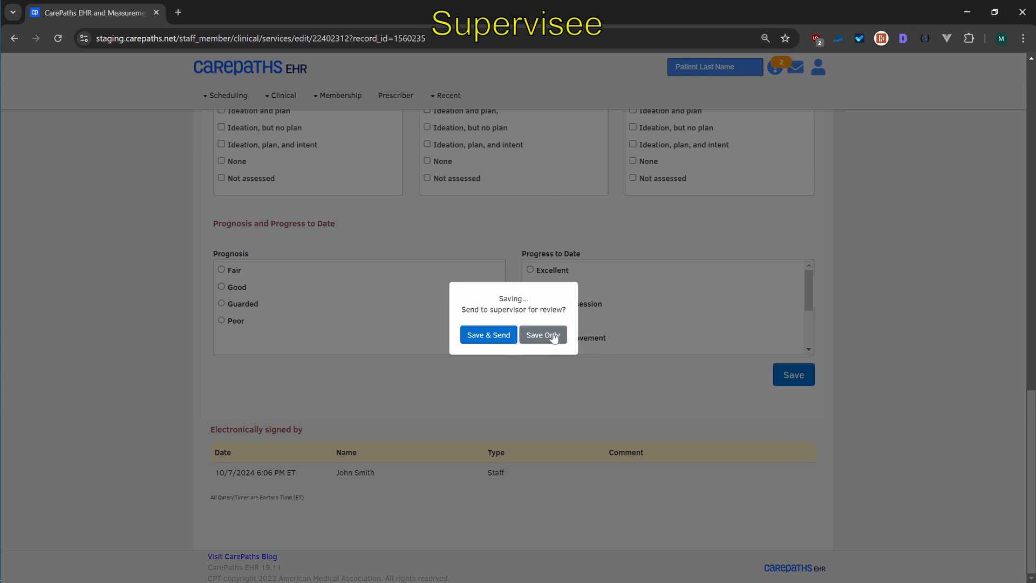
left_click(489, 335)
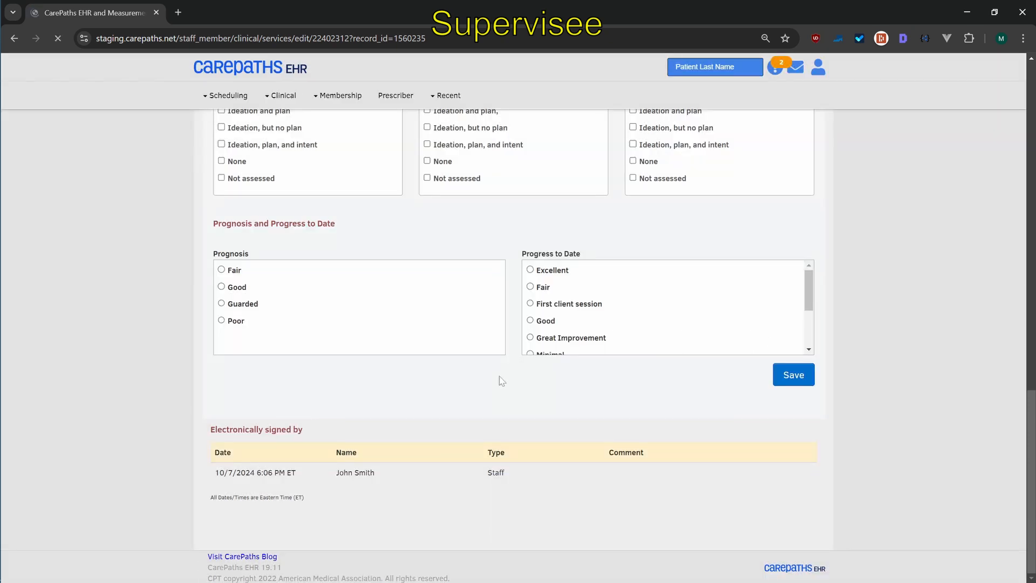
Sign out and log back in as supervisor_demo with the account password
mouse_move(817, 68)
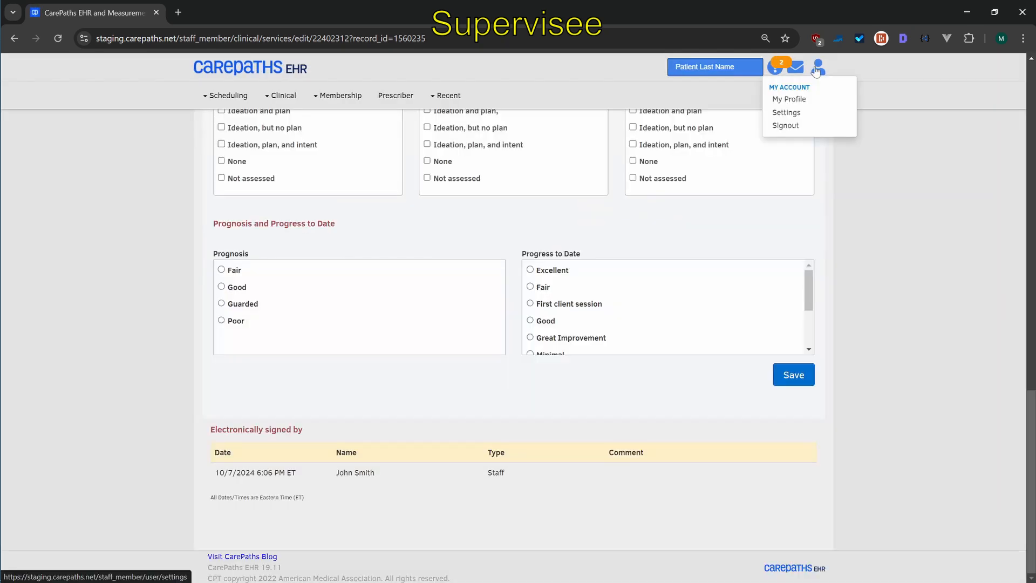
left_click(787, 125)
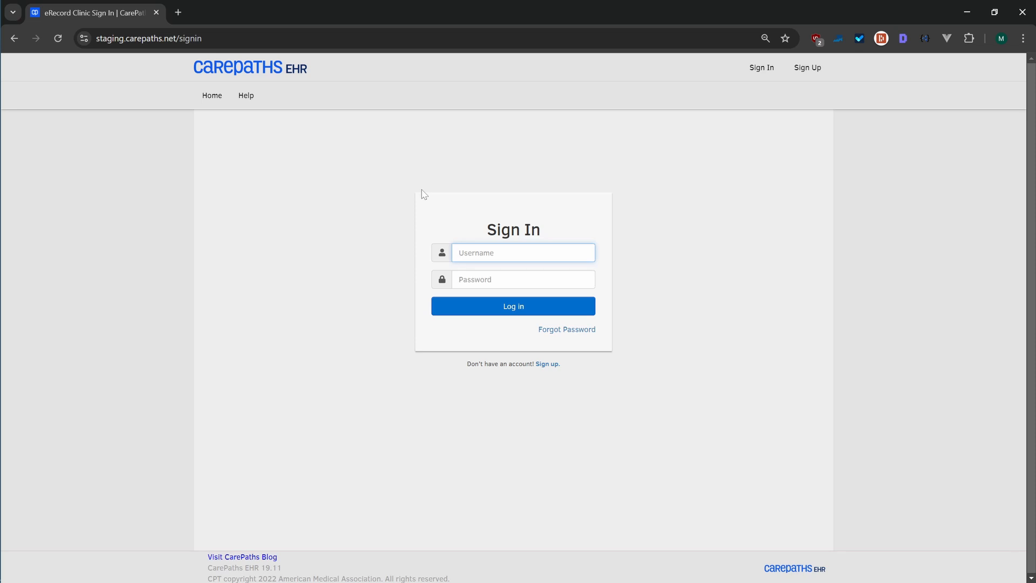
type("supervisor_demo")
key("Tab")
type("password")
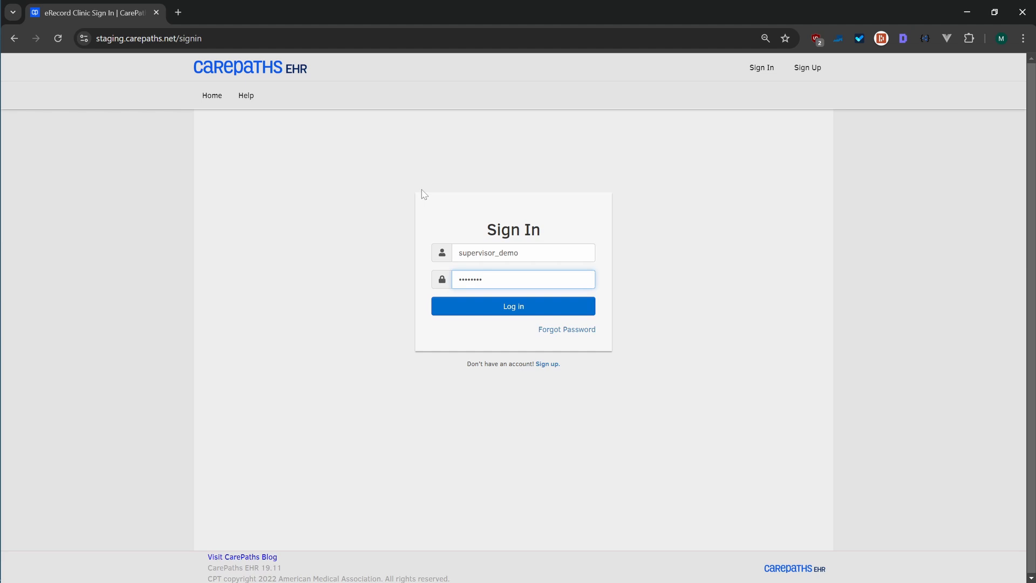
key("Return")
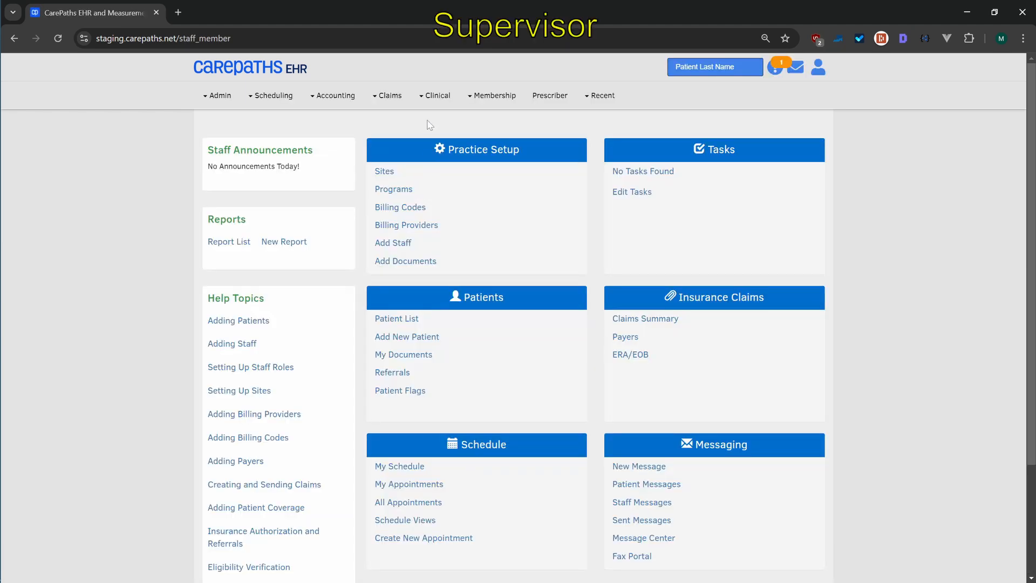
Open the supervisor signatures list and open the pending Clinician Progress Note (R)
left_click(432, 100)
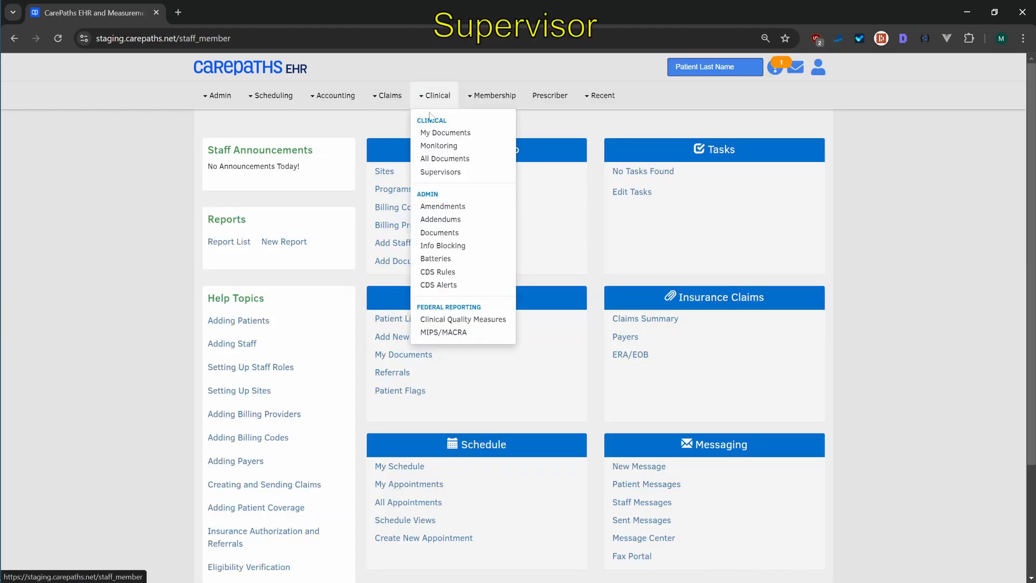
left_click(431, 172)
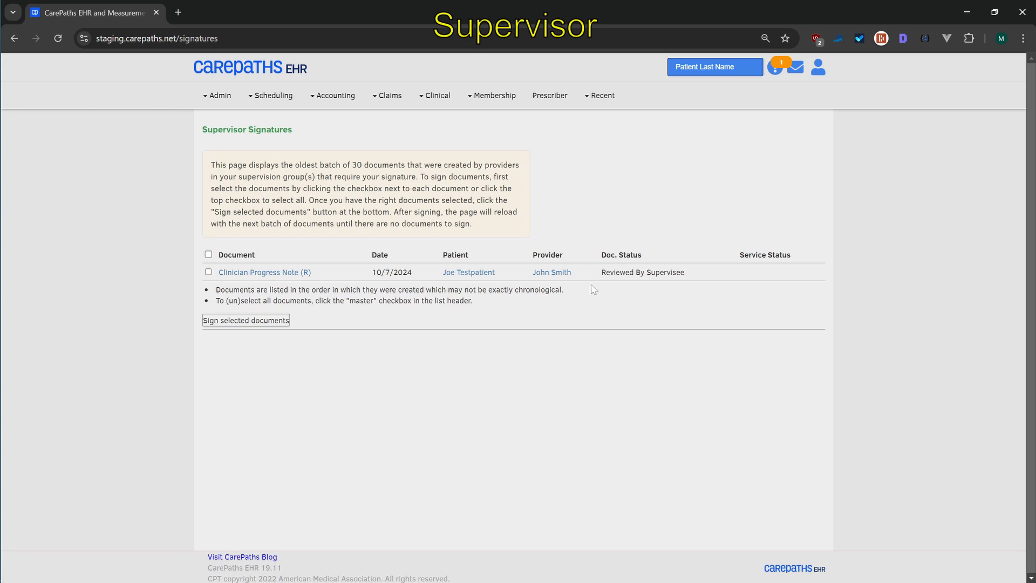
left_click(266, 274)
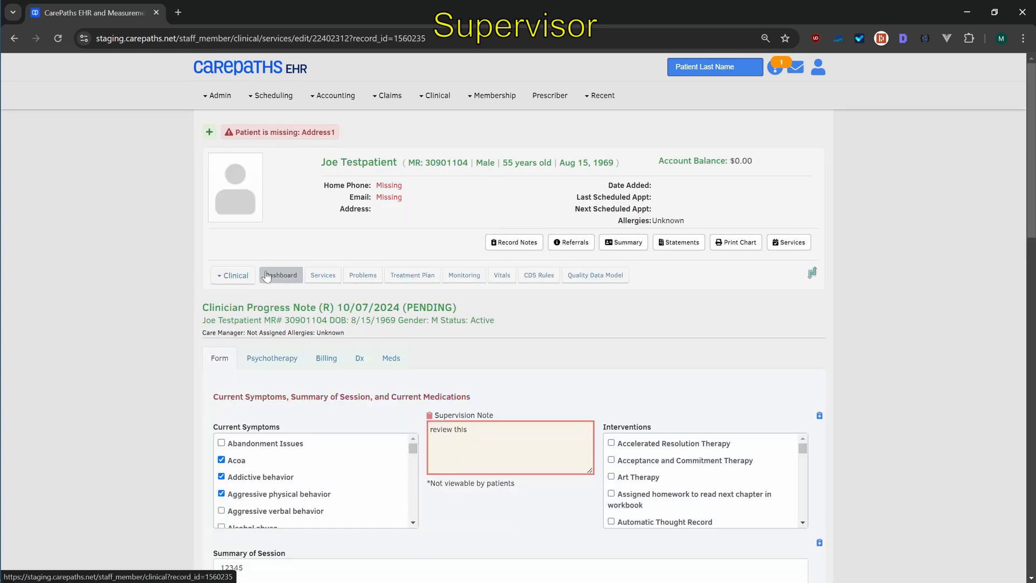
Enter the supervisor's signature password to sign and complete the progress note, then review the signed document
scroll(513, 240, "down", 7)
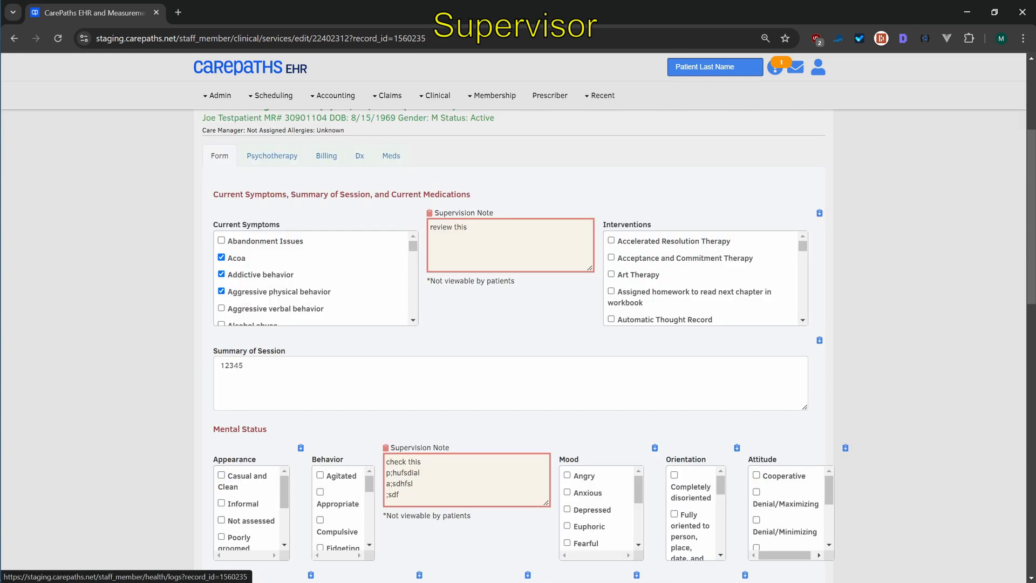
scroll(507, 246, "down", 7)
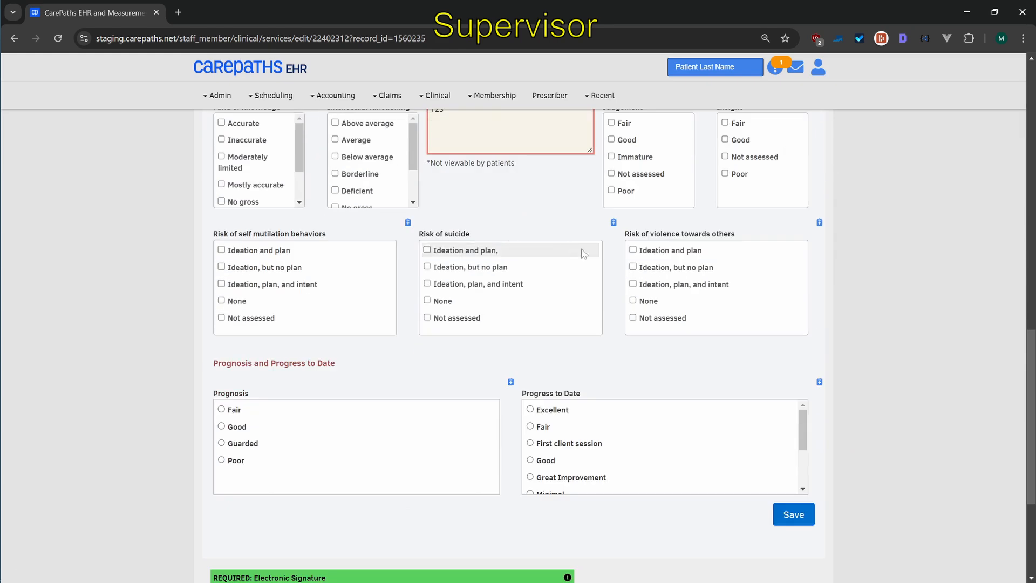
scroll(599, 264, "down", 1)
scroll(599, 264, "down", 3)
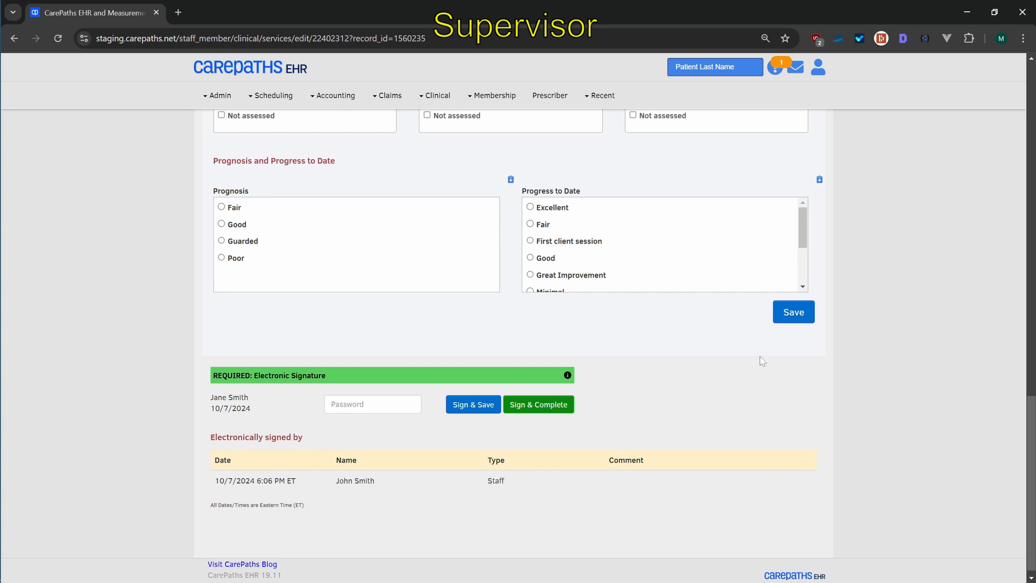
left_click(787, 320)
left_click(372, 404)
type("********")
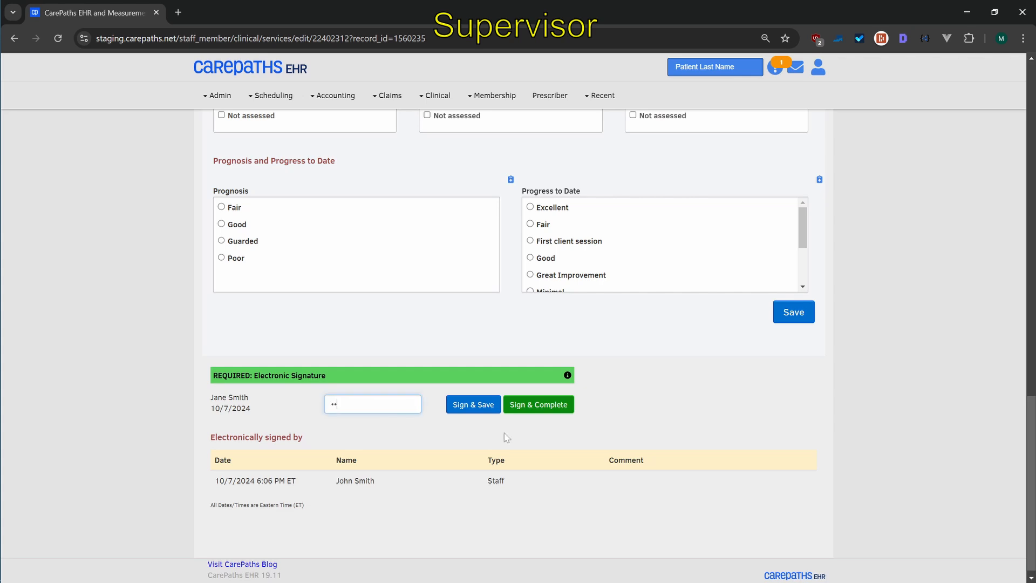
left_click(537, 405)
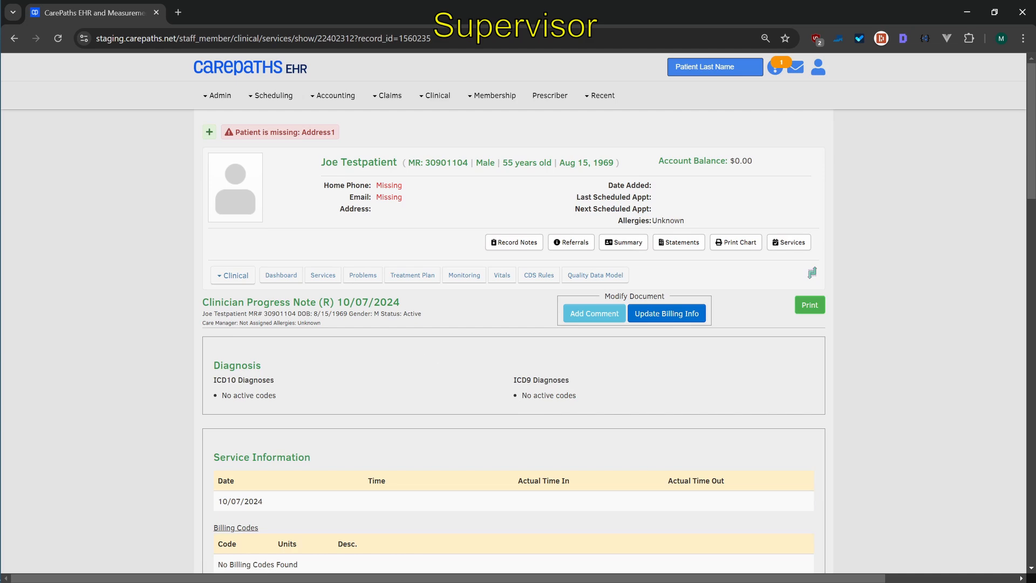
scroll(378, 318, "down", 10)
scroll(372, 313, "down", 15)
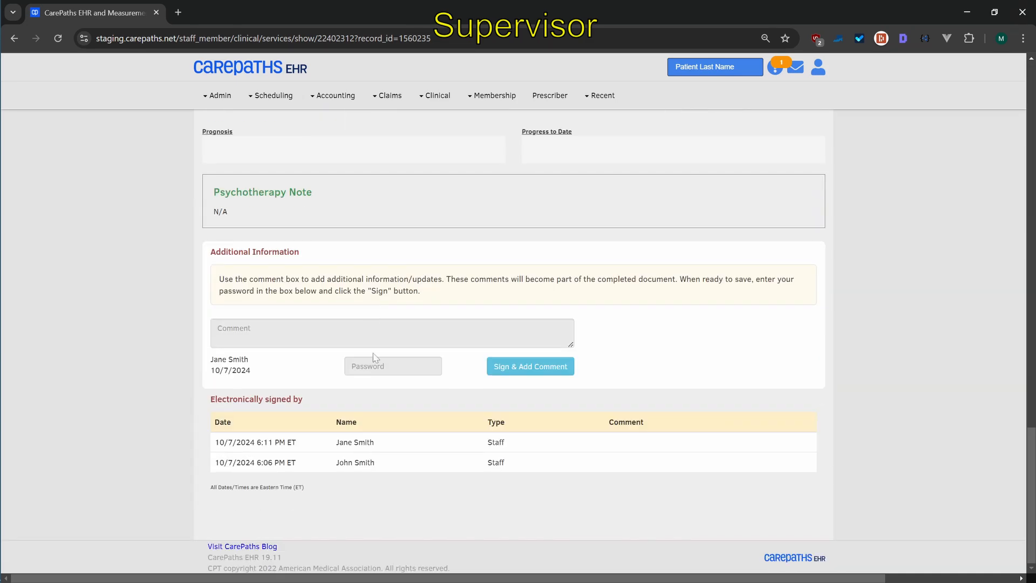